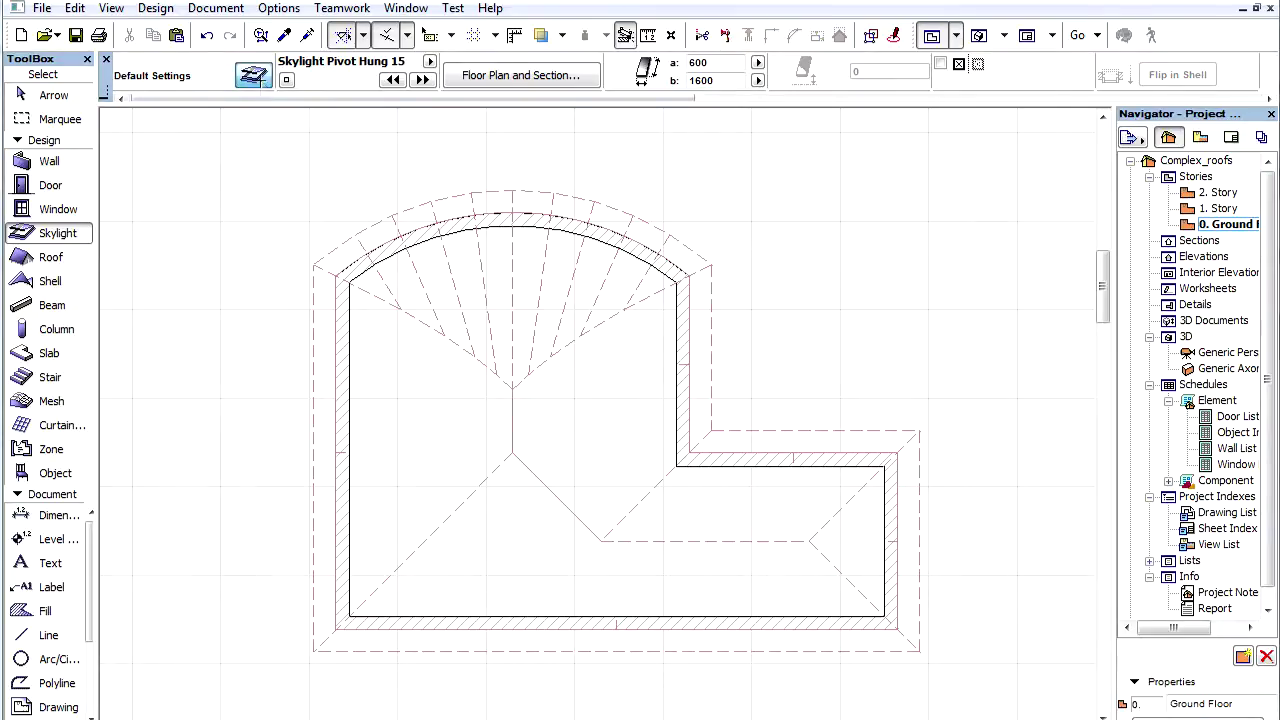
- Place two skylights with default settings on the roof slope along the left wall
left_click(253, 75)
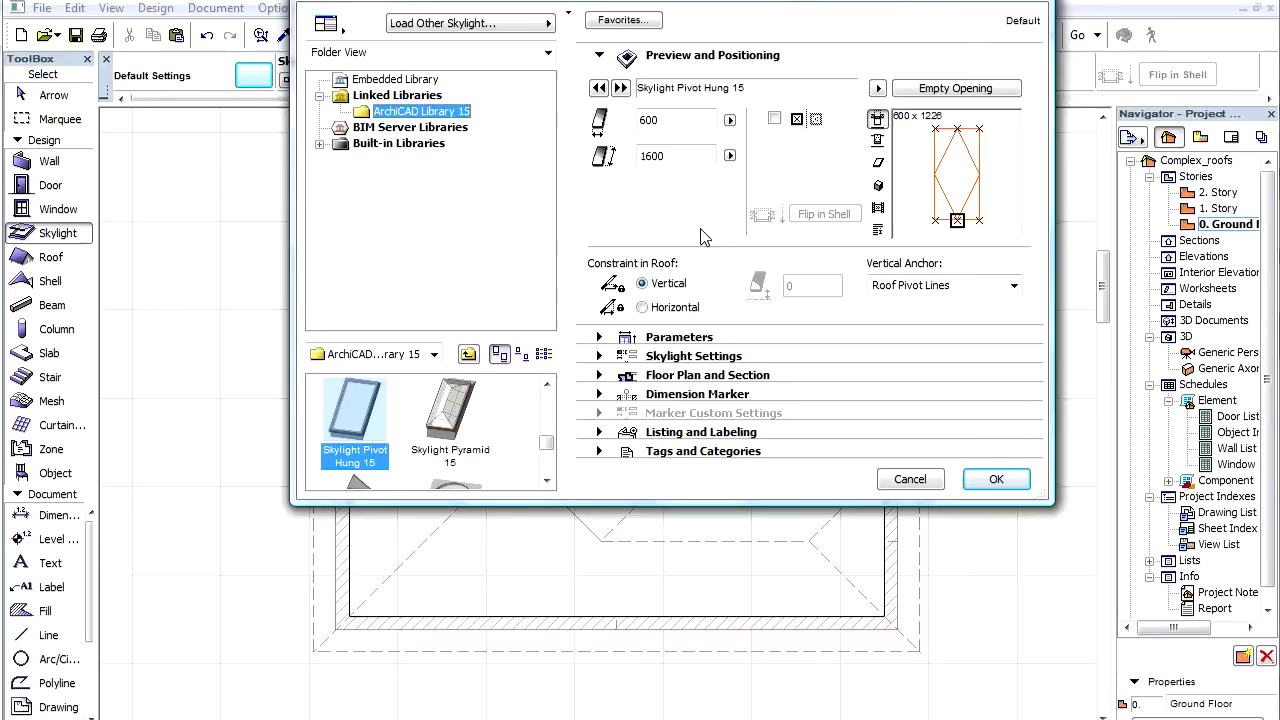
left_click(1010, 479)
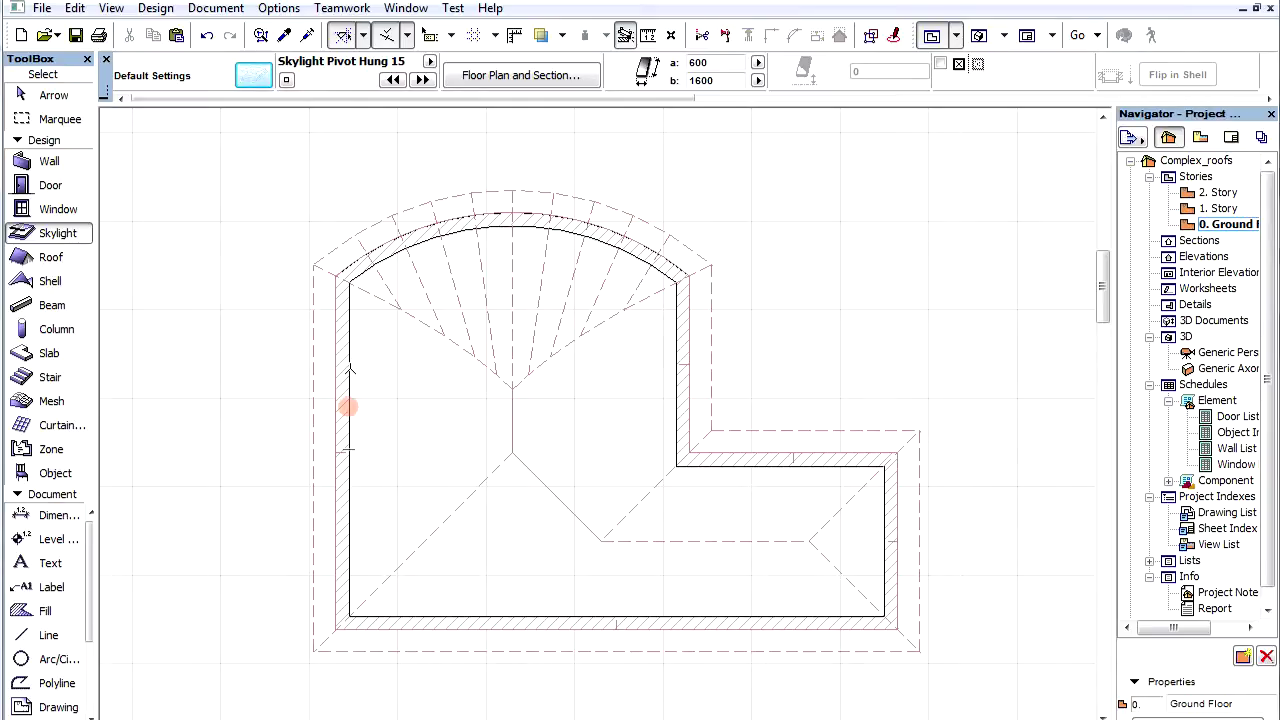
left_click(350, 367)
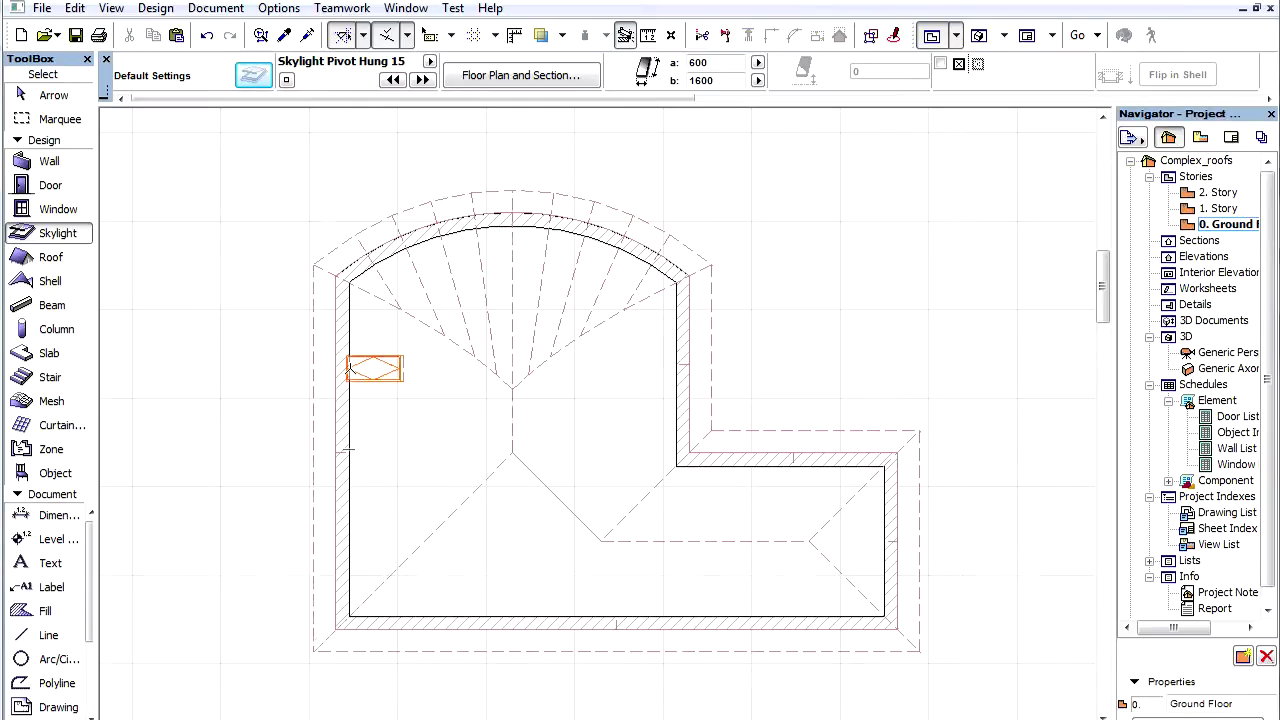
left_click(350, 505)
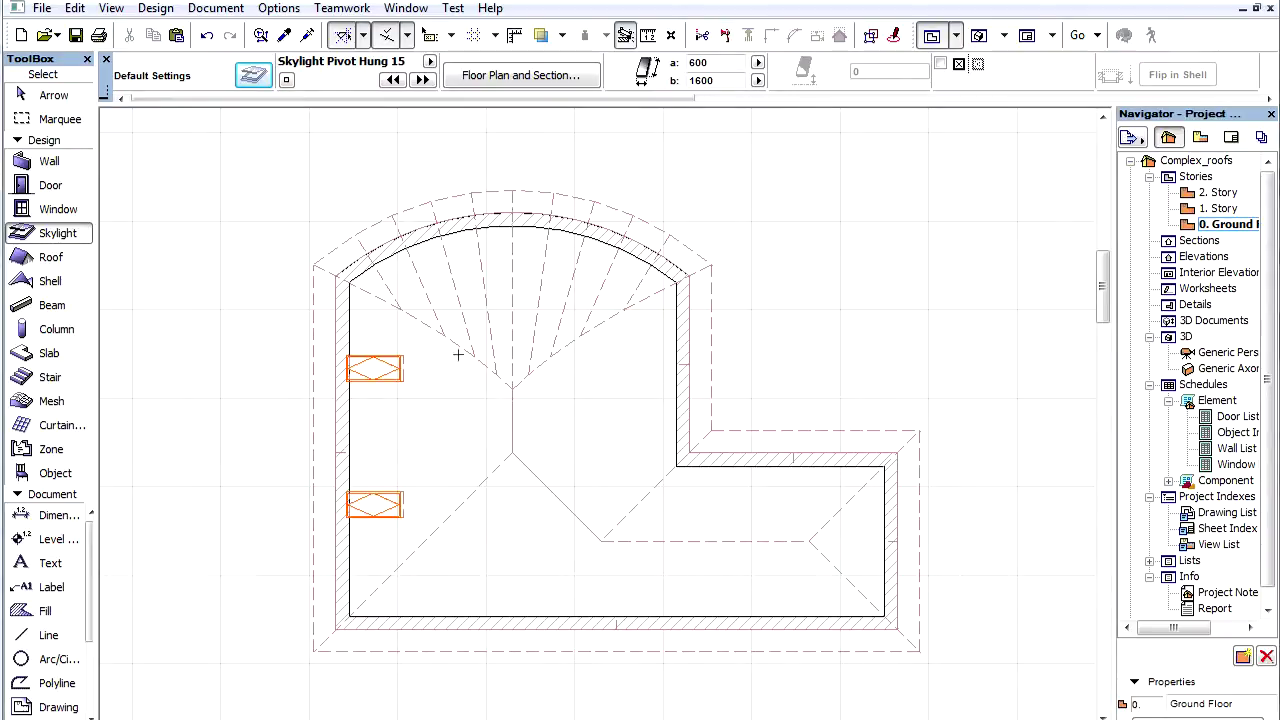
- Place three skylights fanned along the curved roof section
left_click(512, 230)
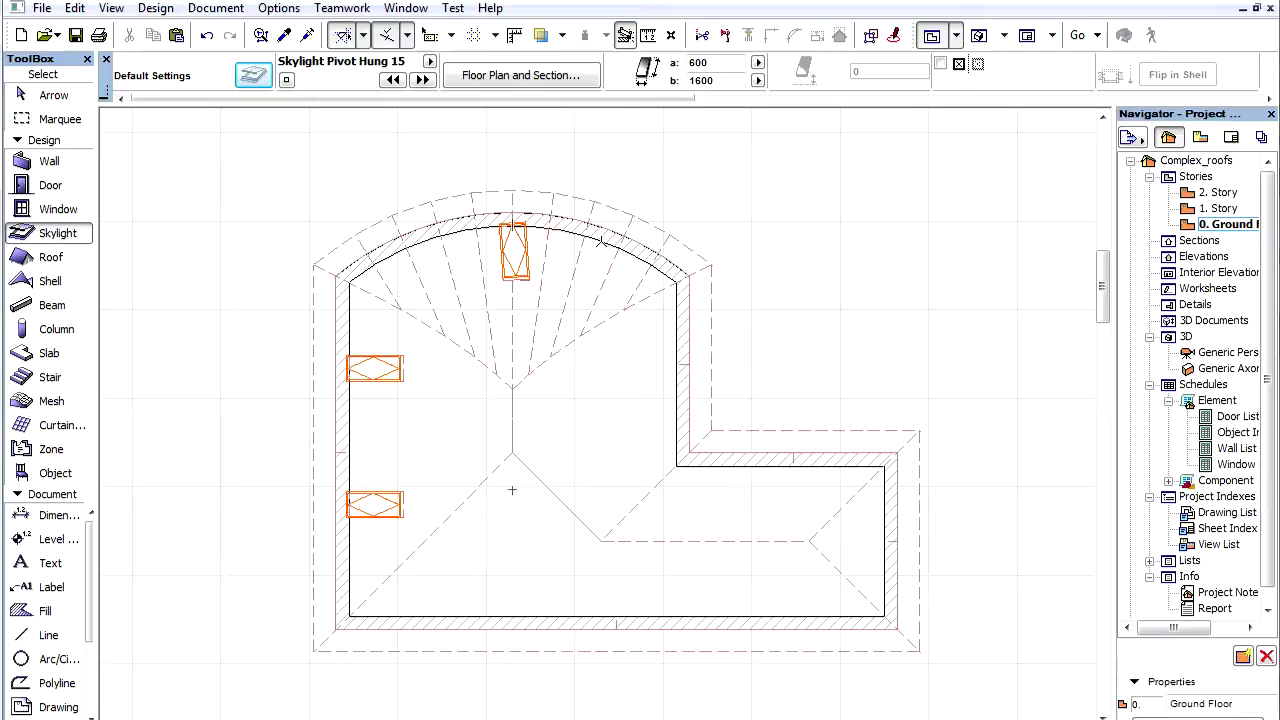
left_click(602, 239)
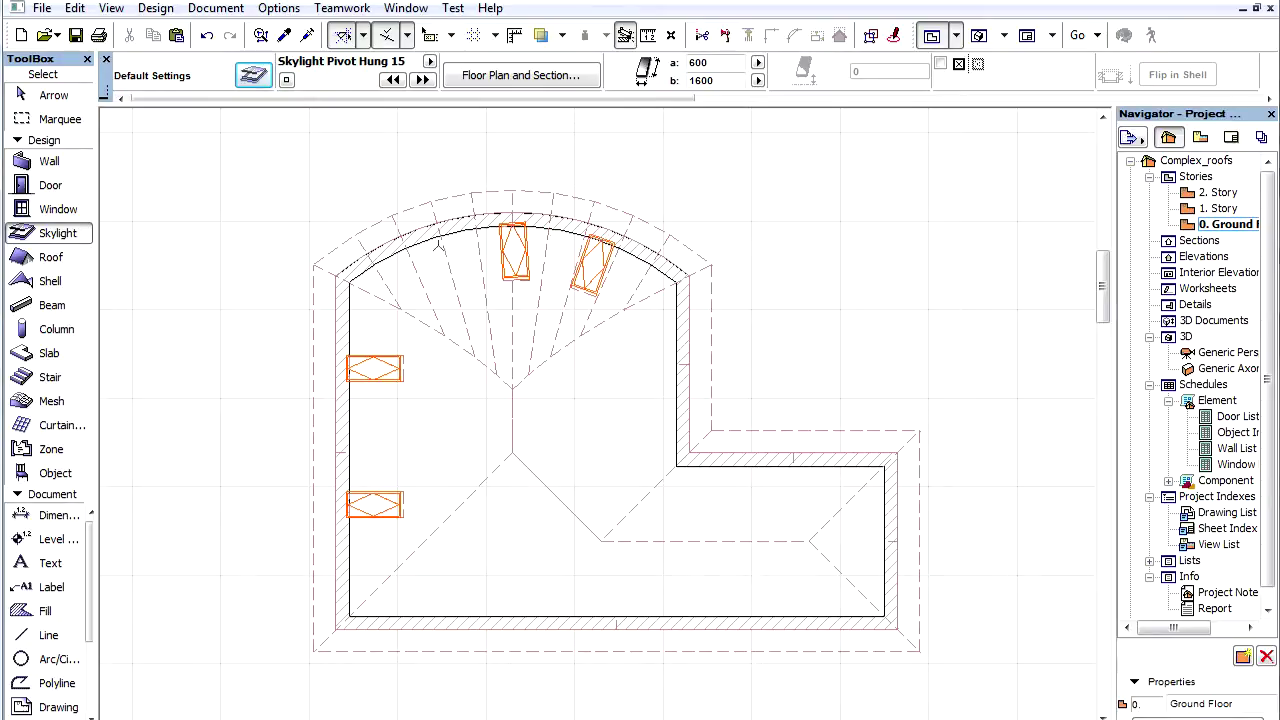
left_click(378, 261)
left_click(423, 243)
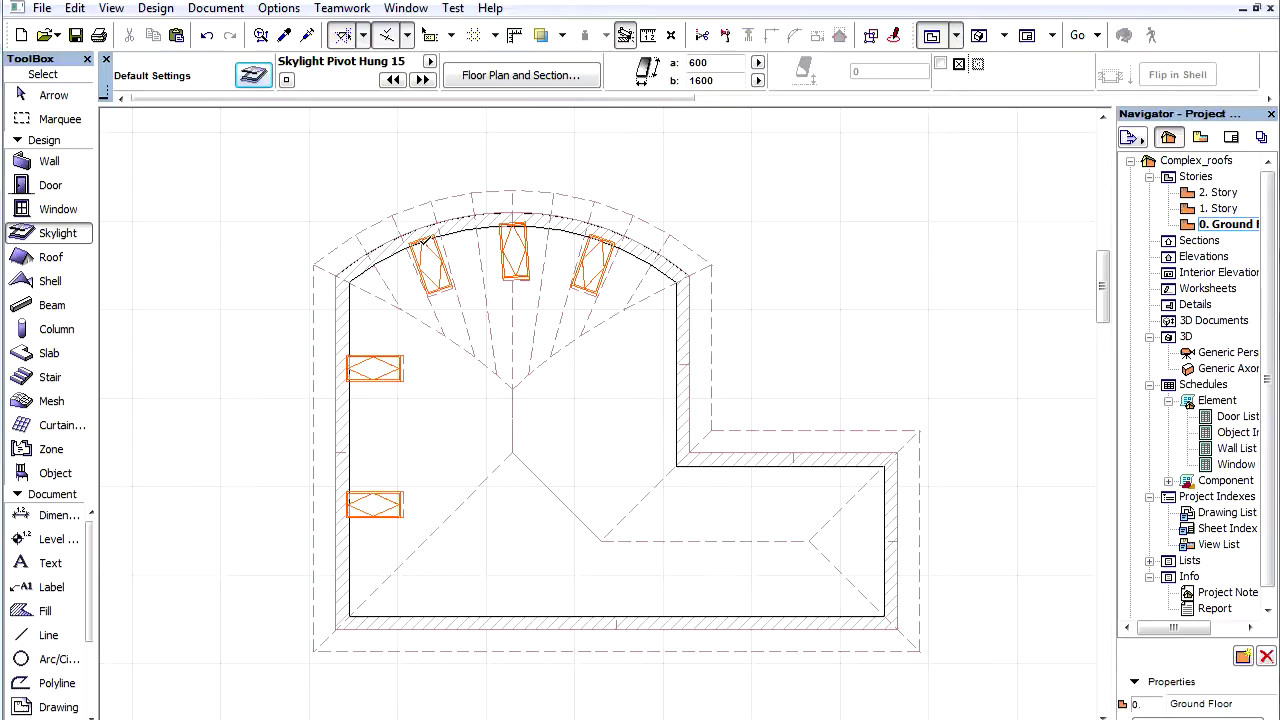
- Drag a copy of the upper left skylight onto the slope by the right wall
left_click(400, 367)
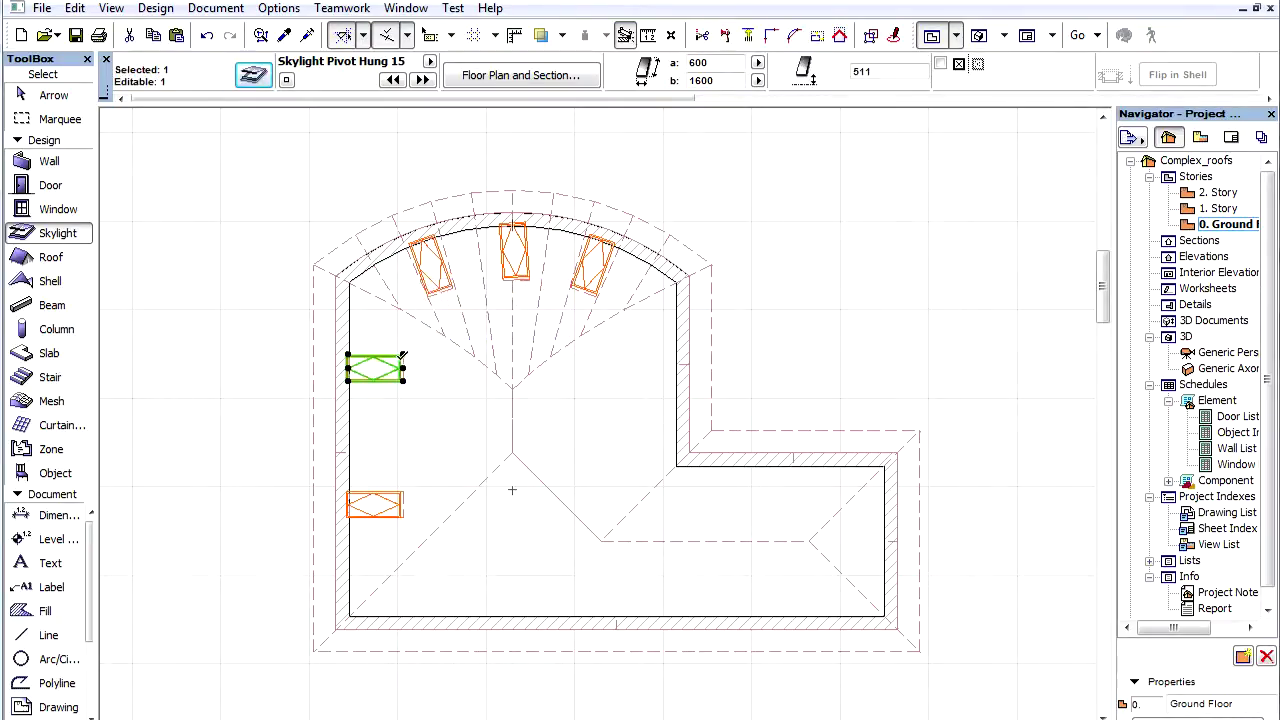
left_click(75, 8)
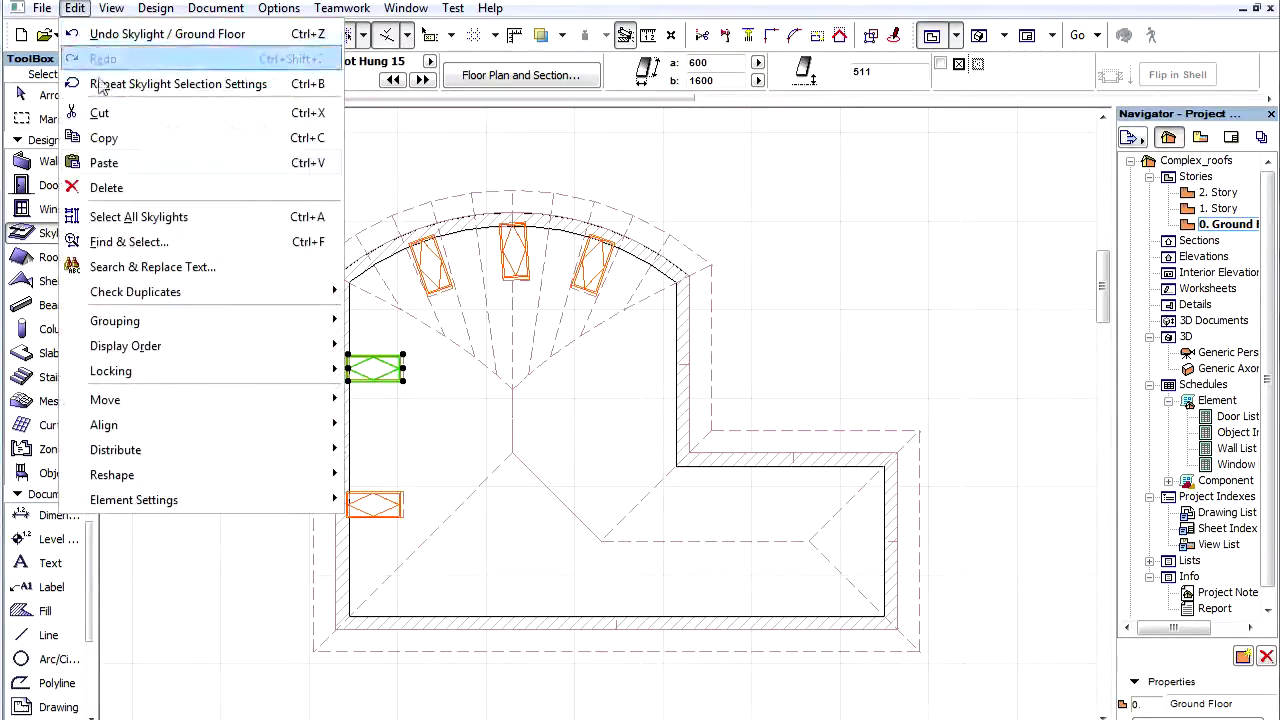
mouse_move(270, 402)
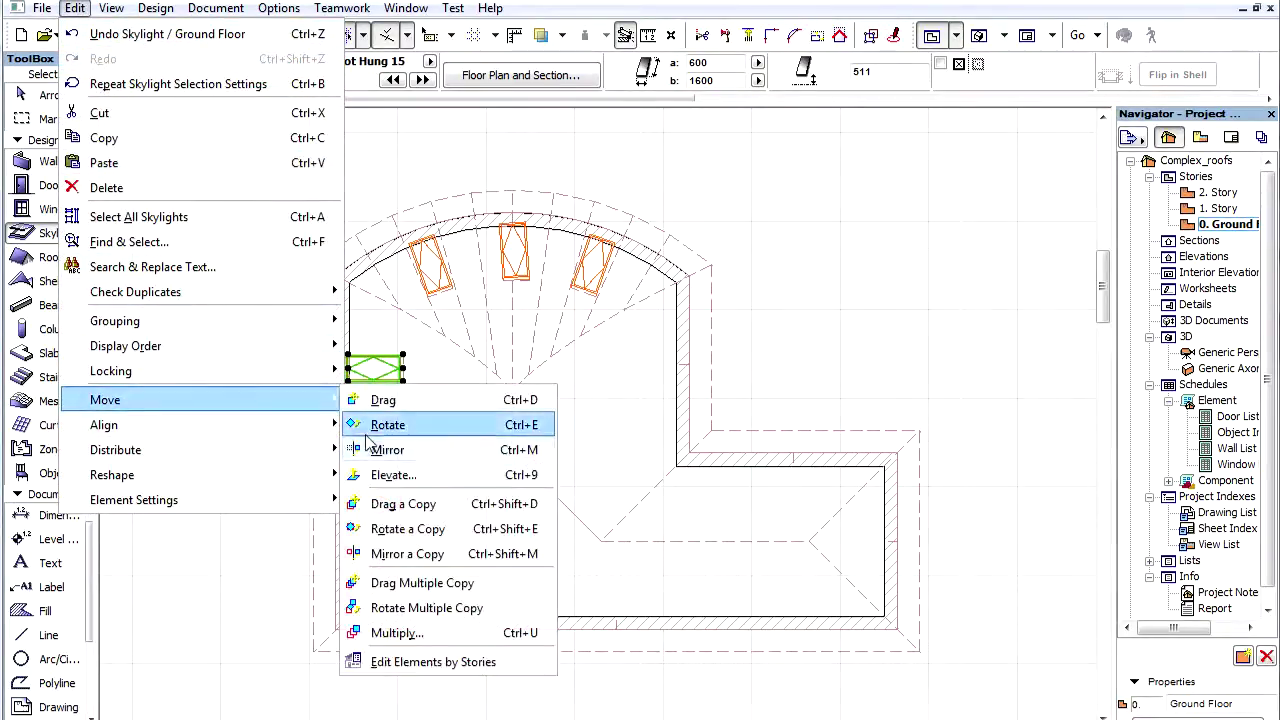
left_click(446, 504)
left_click(434, 503)
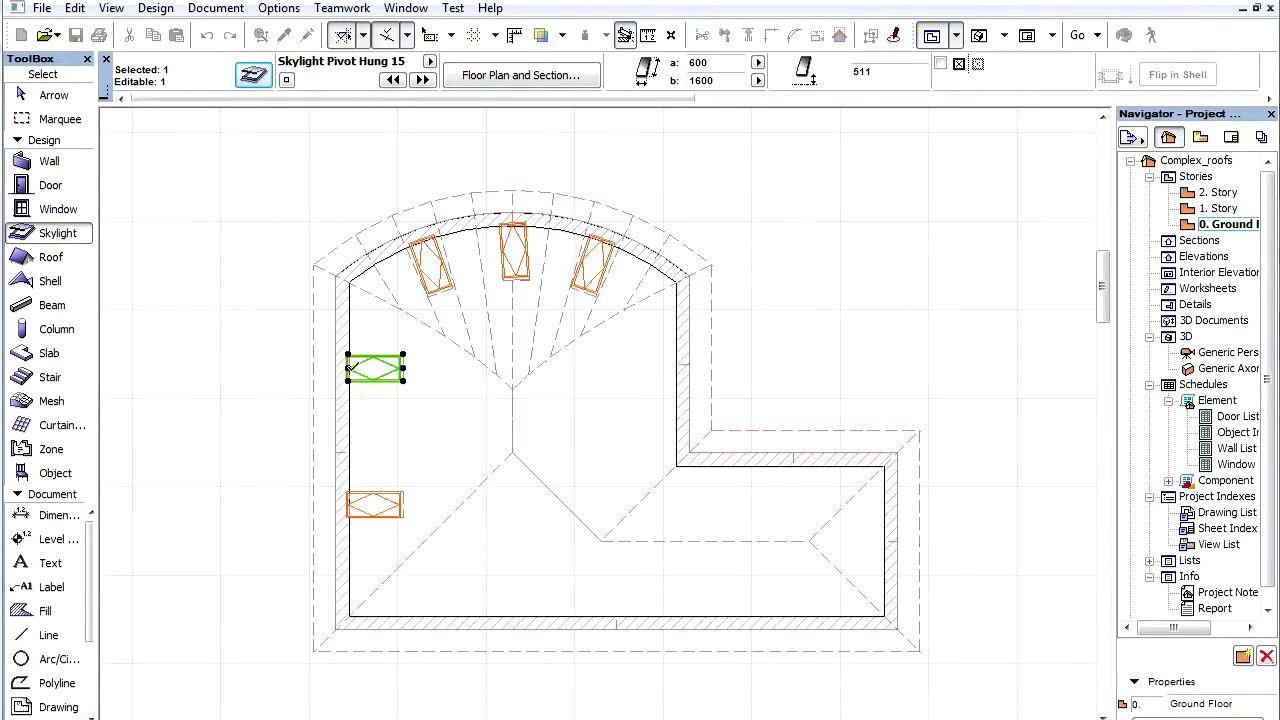
left_click_drag(350, 370, 677, 400)
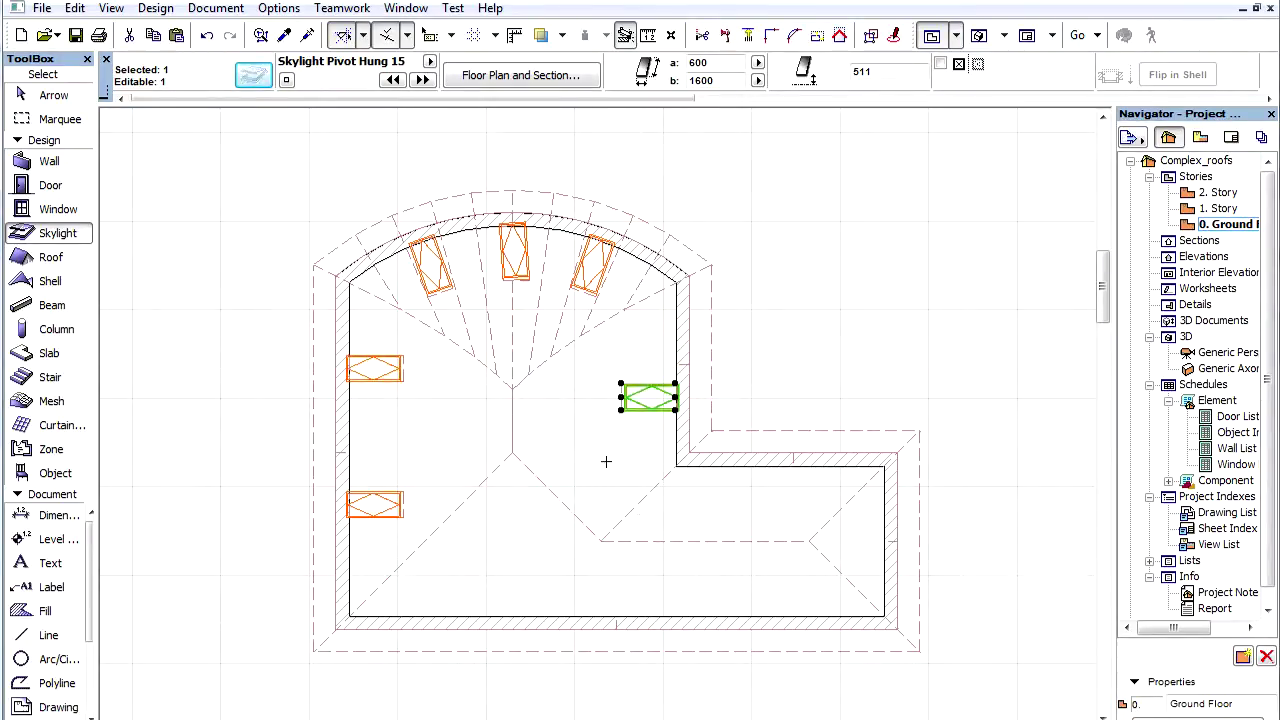
key("Escape")
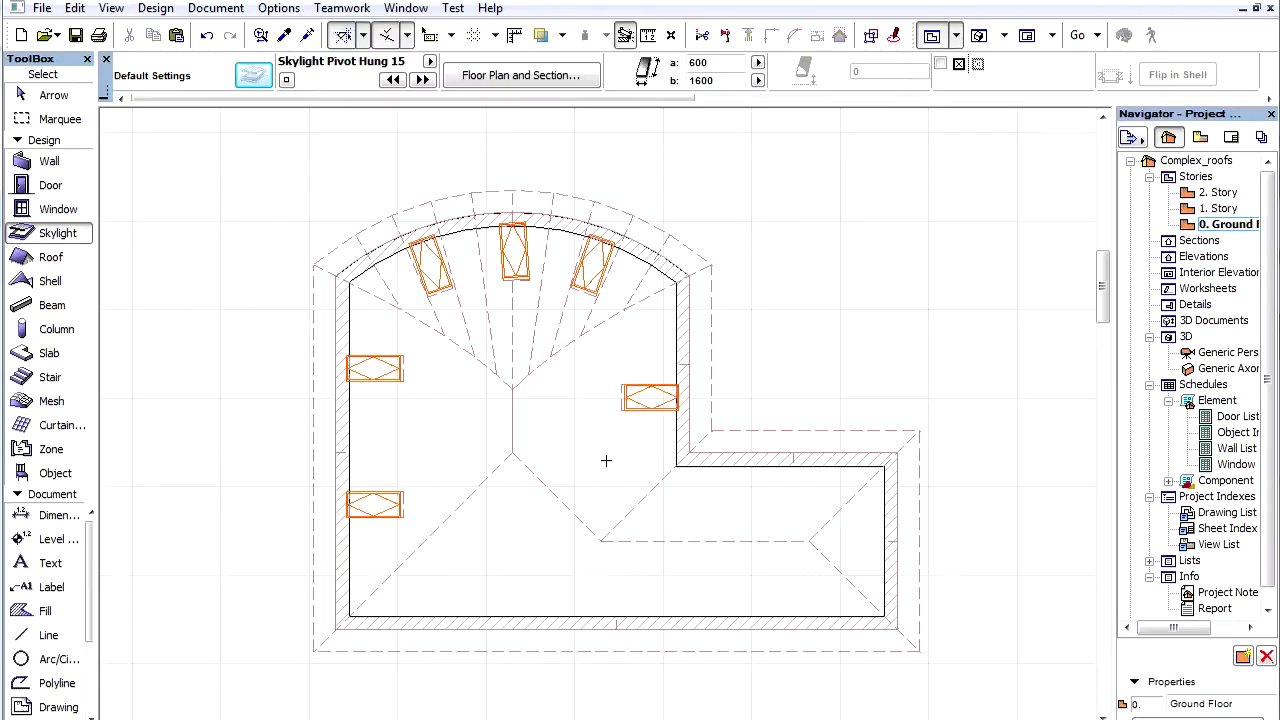
- In 3D, mirror a copy of a left-slope skylight across the apex-to-eave axis
key("F3")
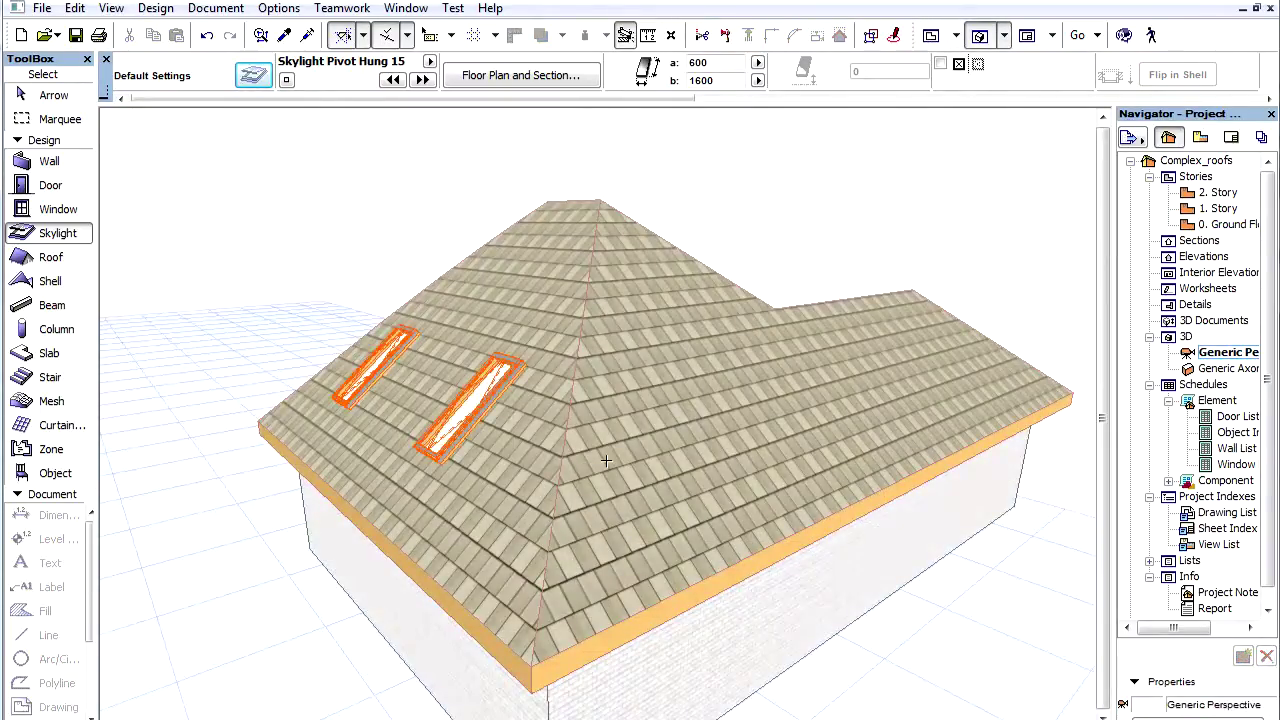
left_click(520, 374)
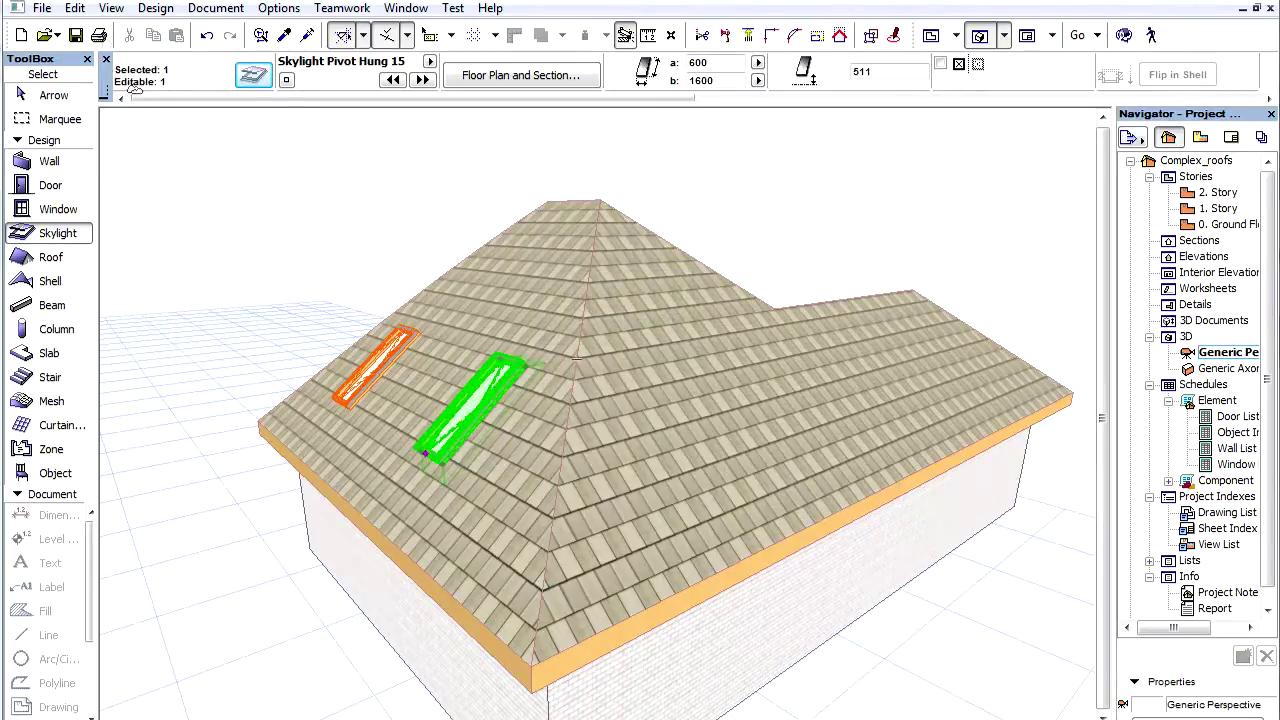
left_click(75, 8)
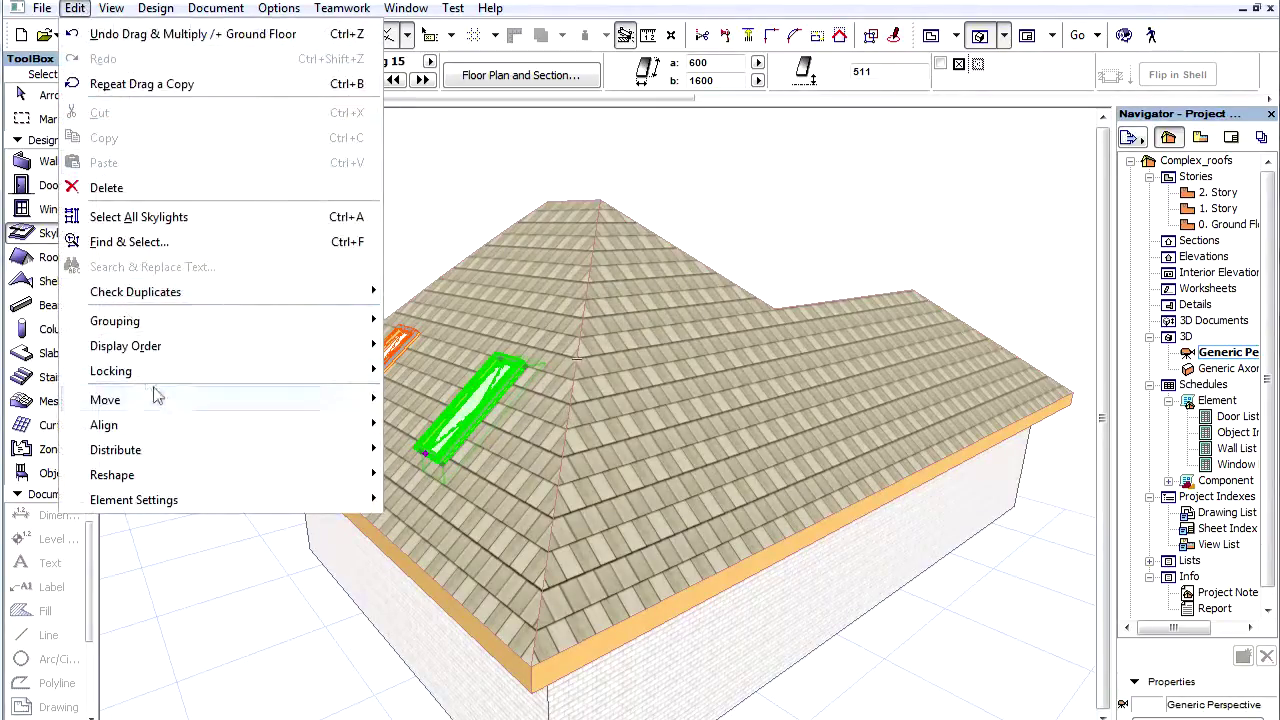
mouse_move(167, 396)
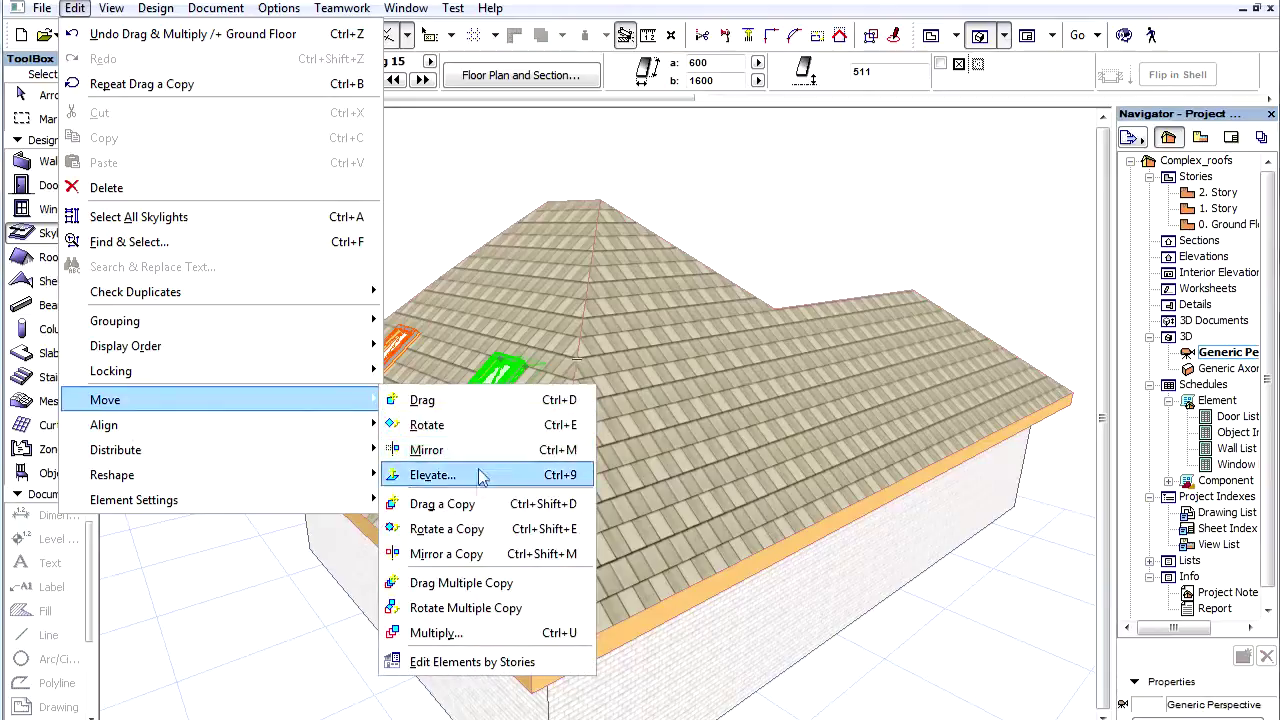
left_click(478, 553)
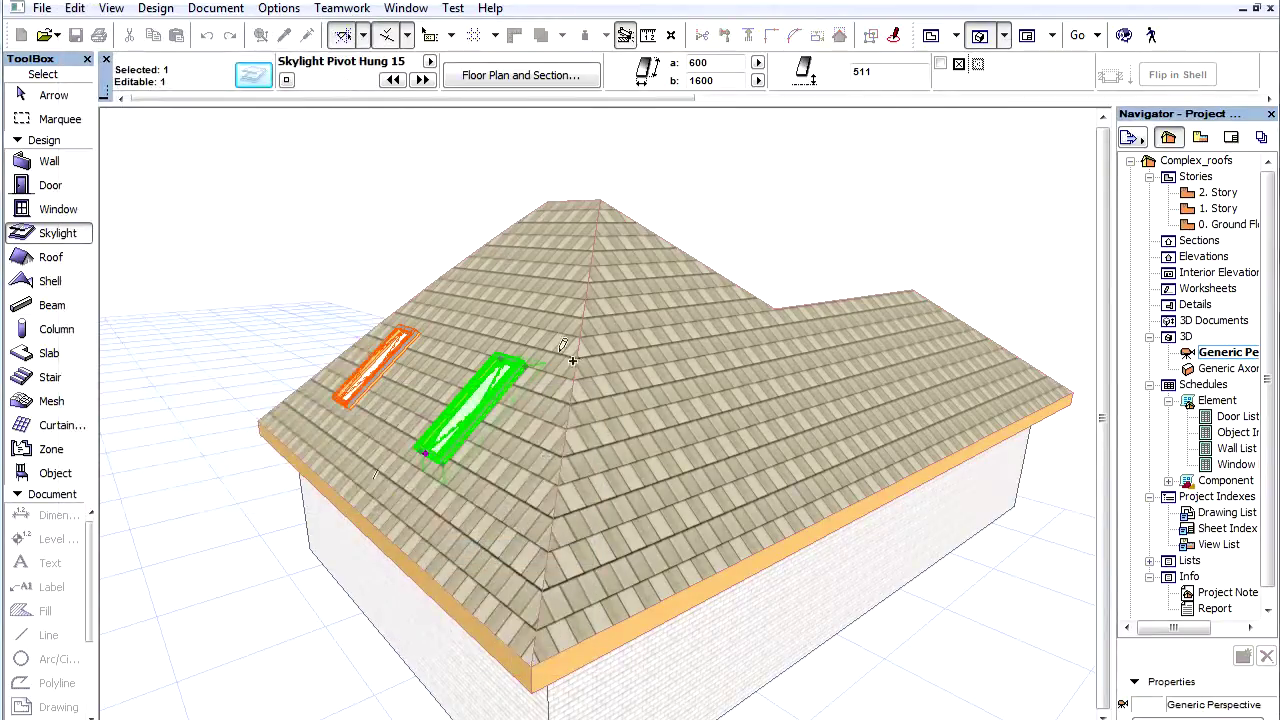
left_click(601, 197)
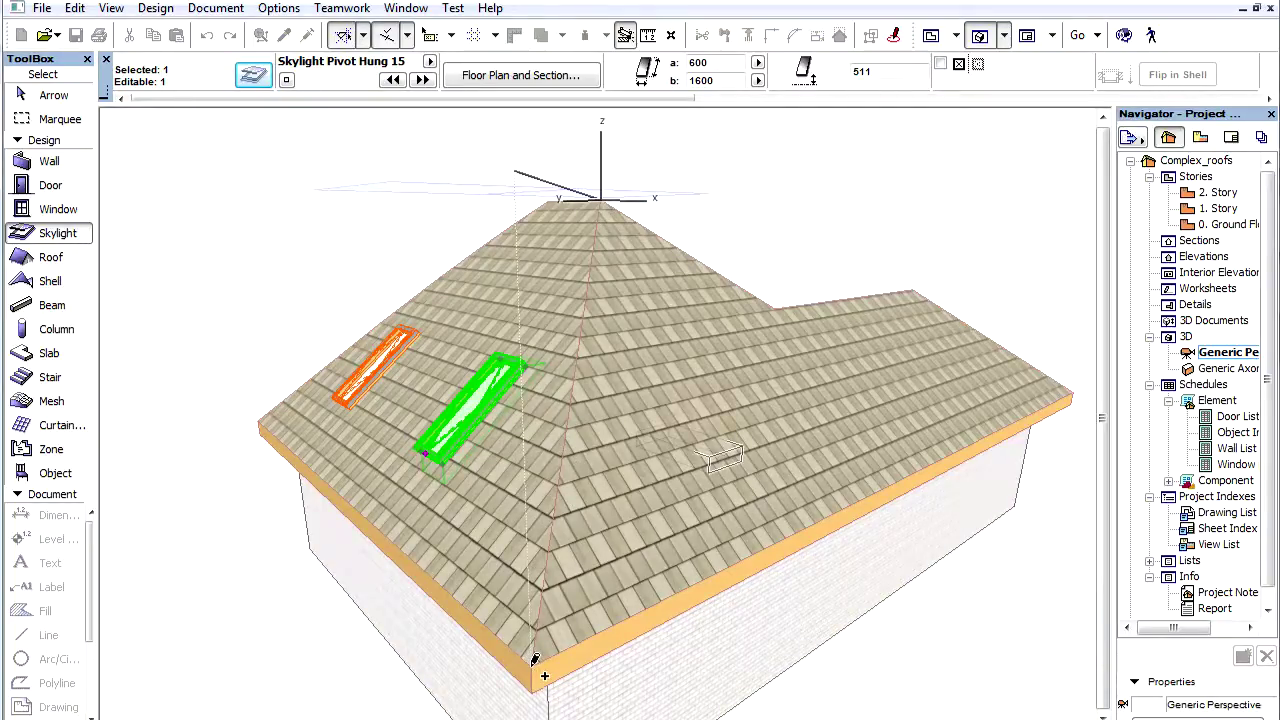
left_click(535, 662)
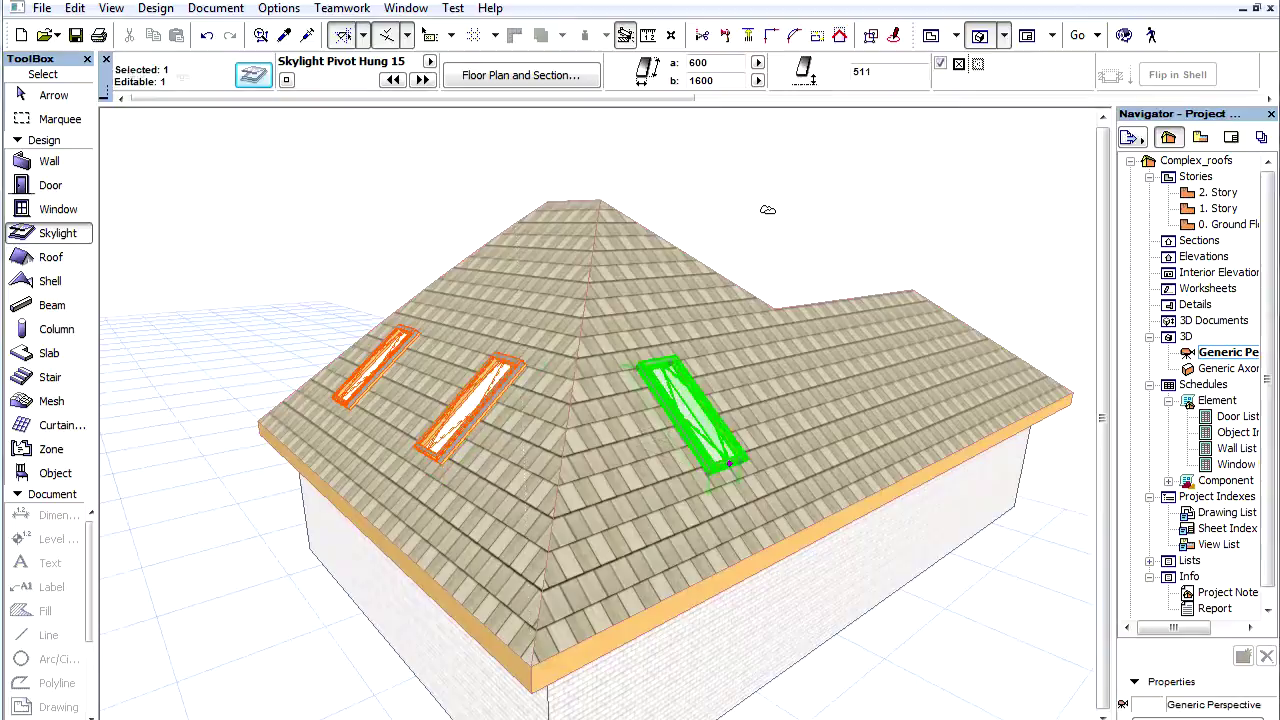
key("Escape")
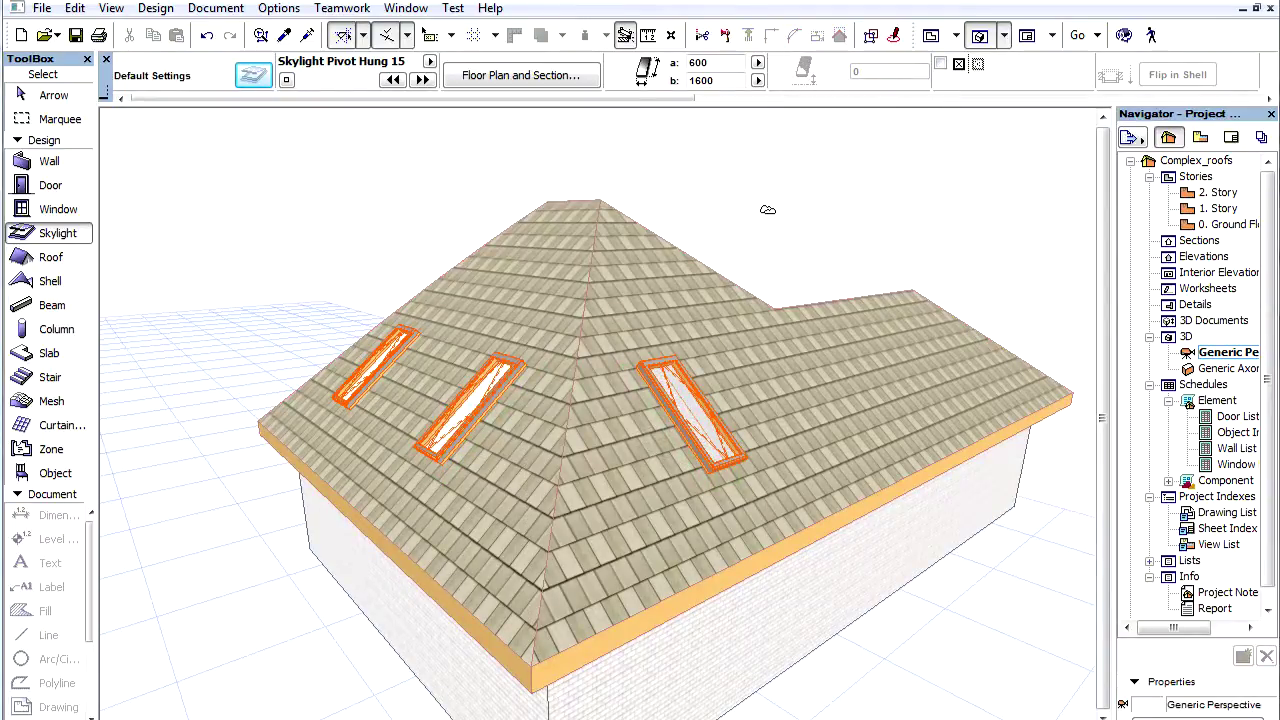
- Return to the ground floor plan, zoom in, and select the curved roof
key("F2")
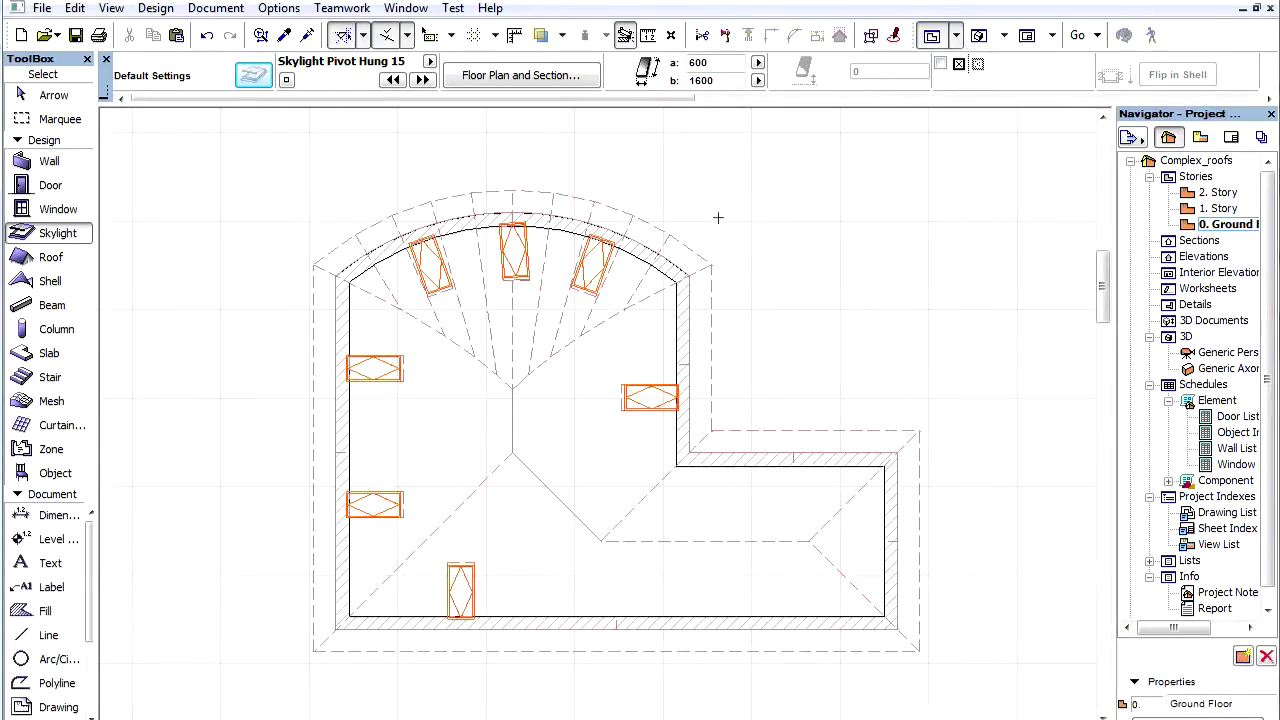
scroll(530, 290, "up", 4)
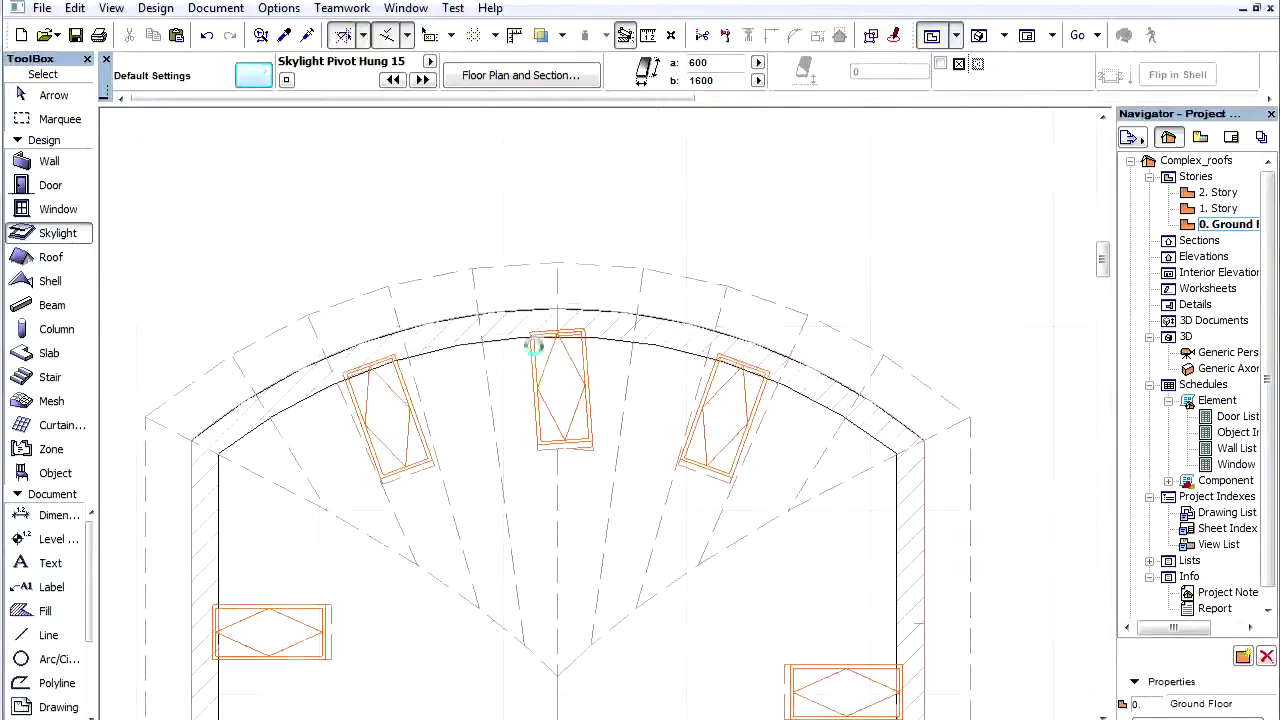
left_click(565, 262)
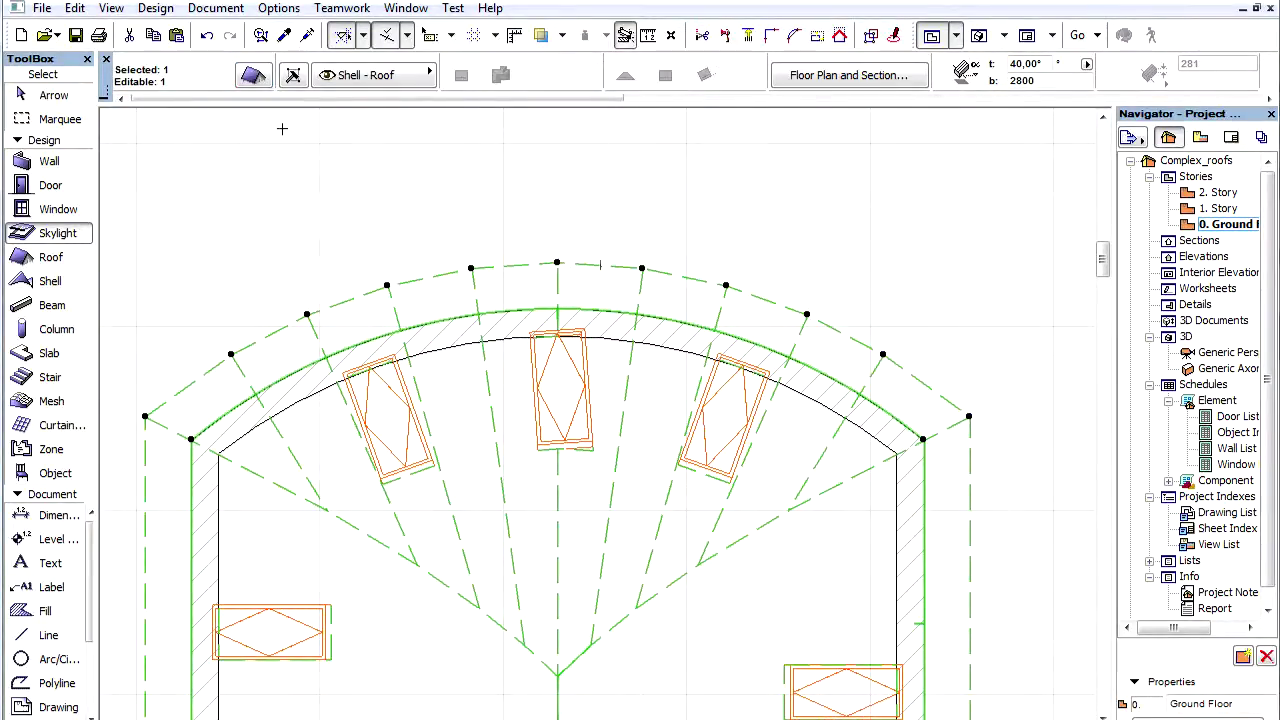
- Change the curved roof's by-arc curve resolution from 10 to 3
left_click(254, 76)
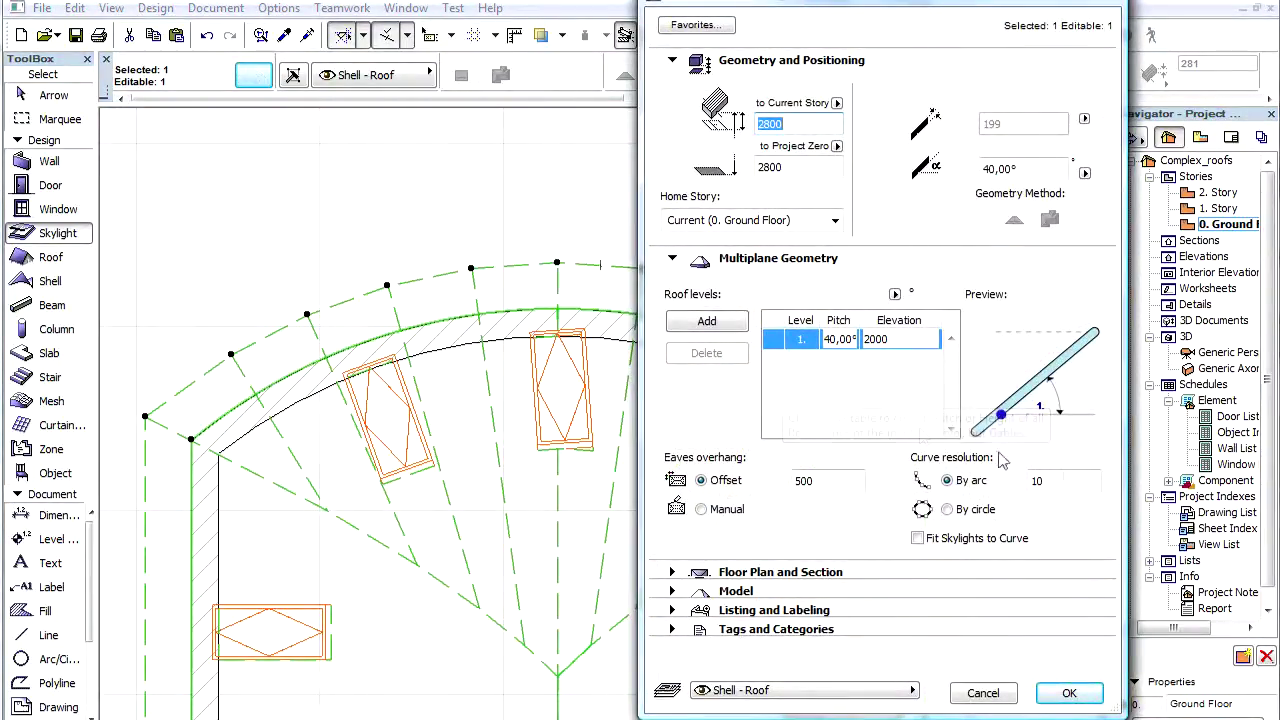
left_click(1038, 481)
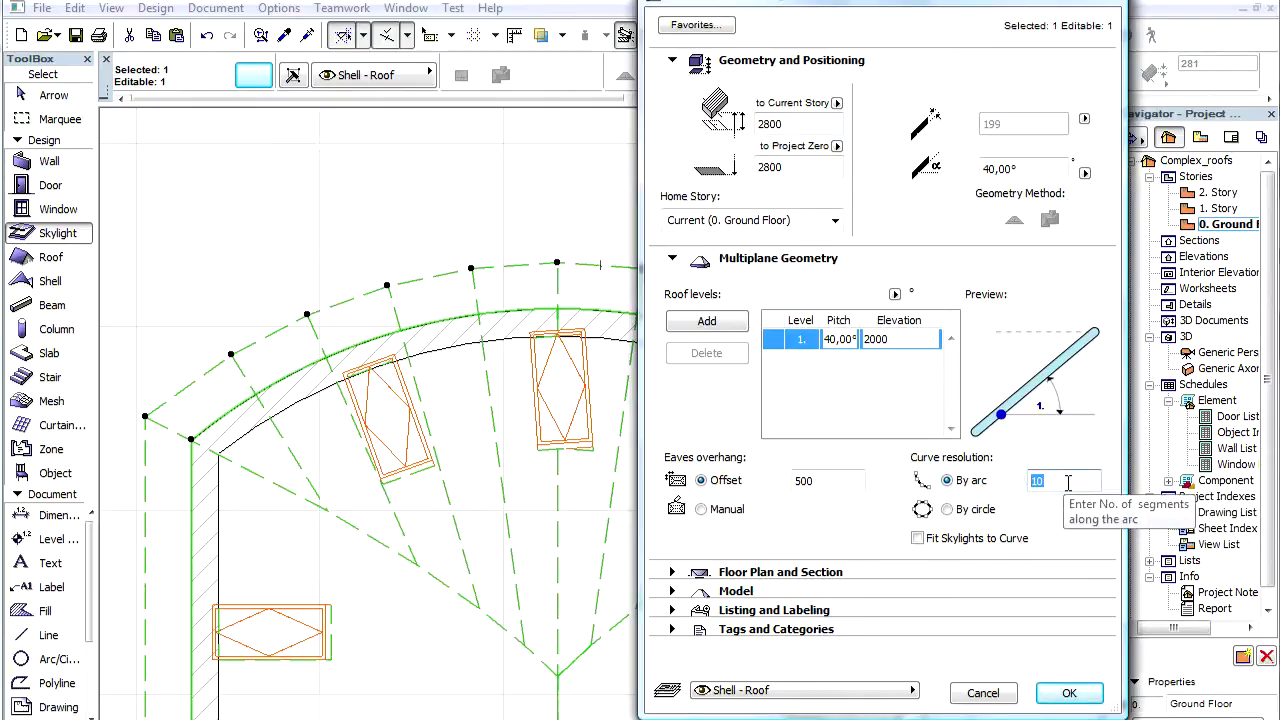
type("3")
- Apply the resolution of 3, then move the right curved-roof skylight lower and further inward
left_click(1069, 693)
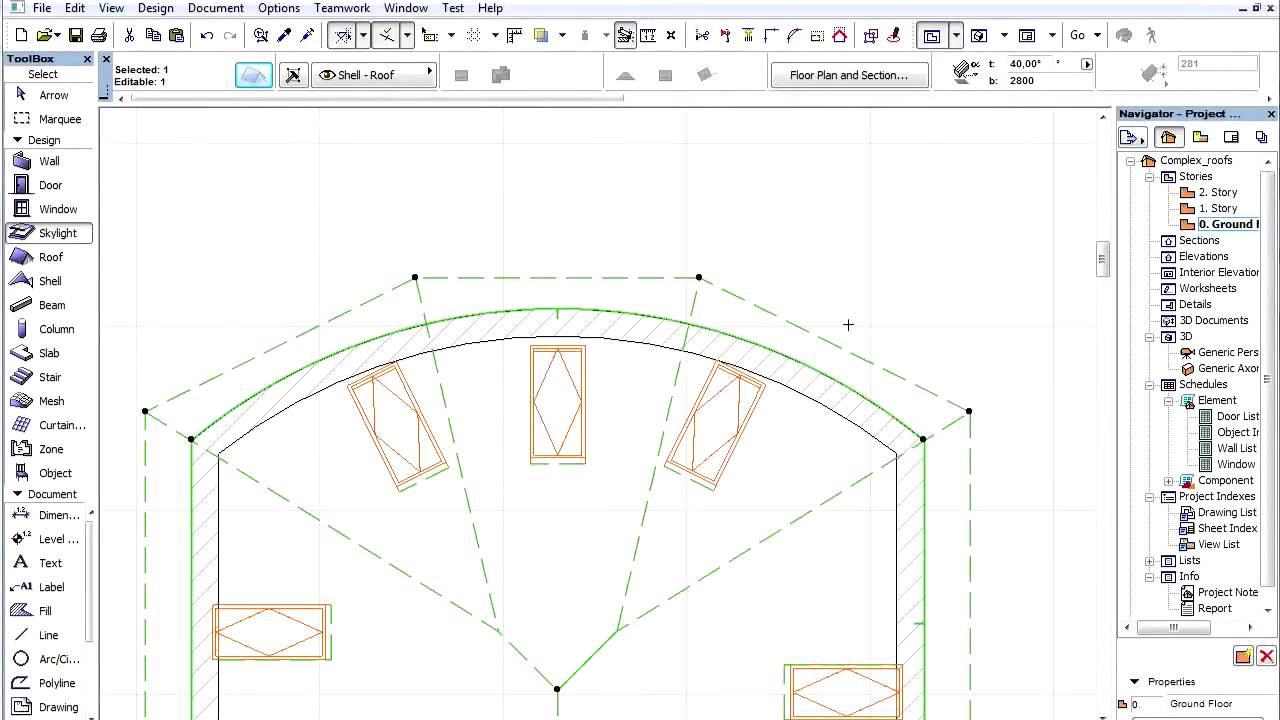
key("Escape")
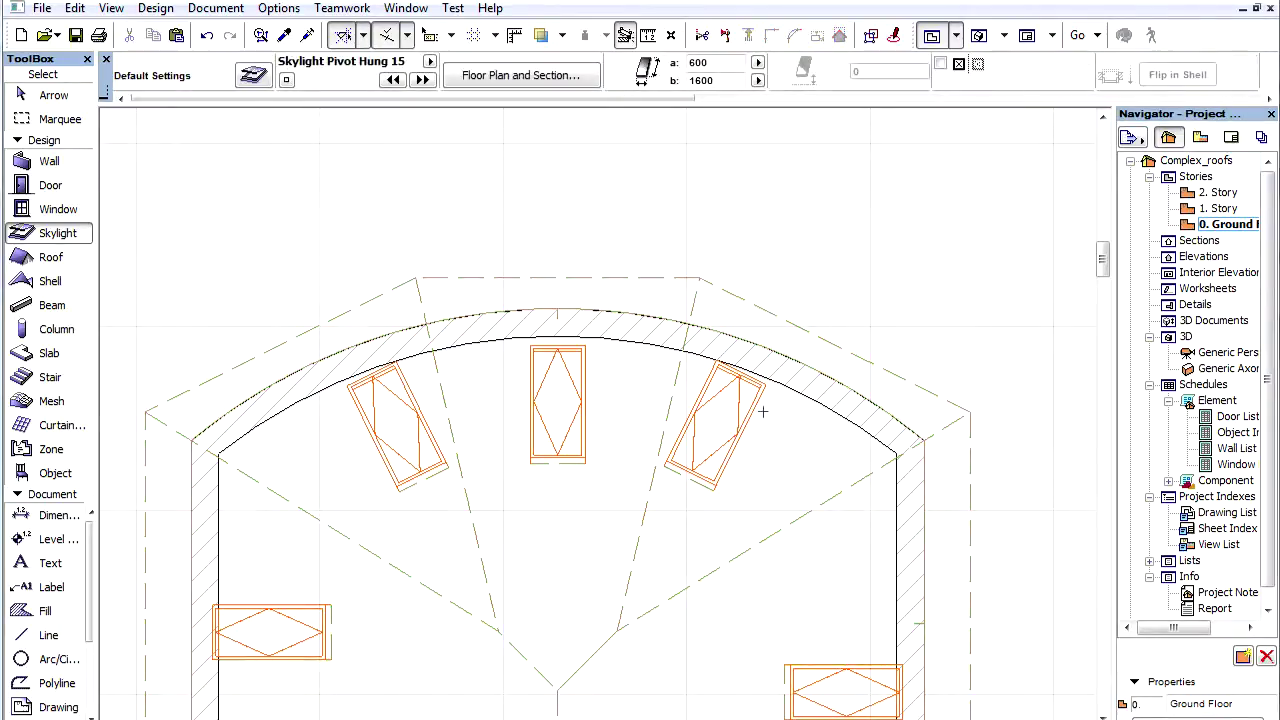
left_click(768, 399)
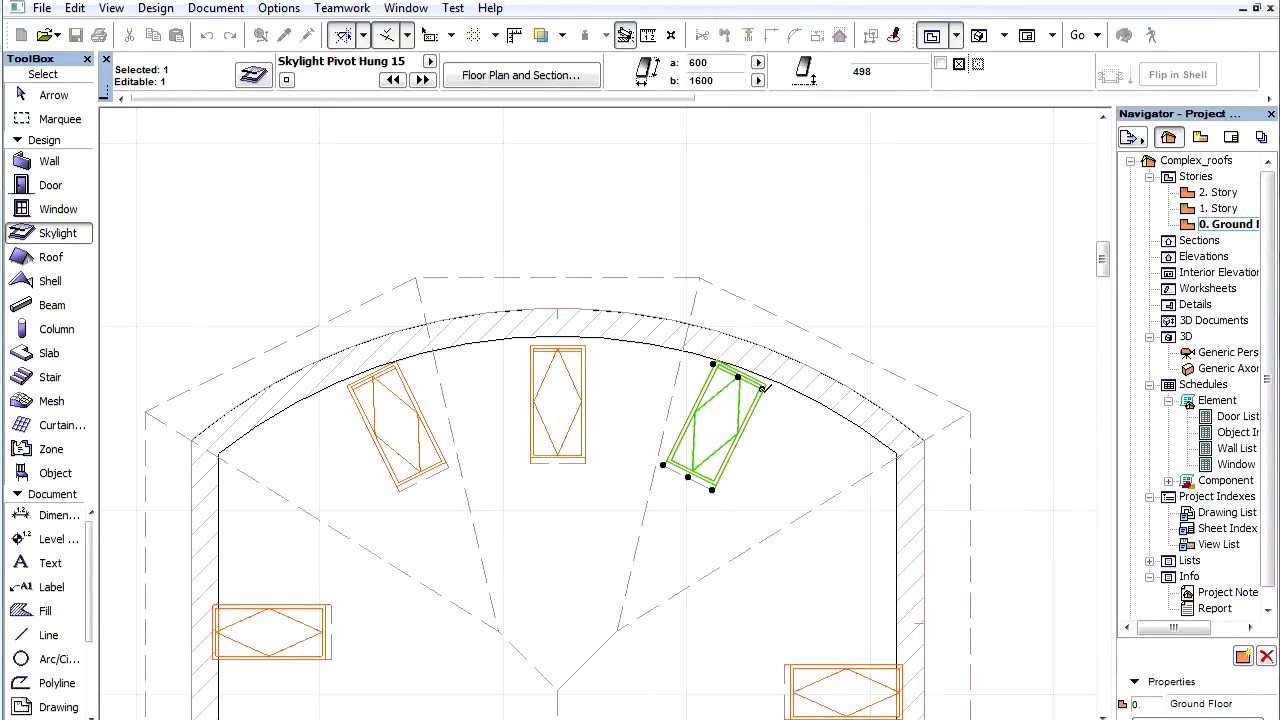
left_click_drag(763, 389, 812, 421)
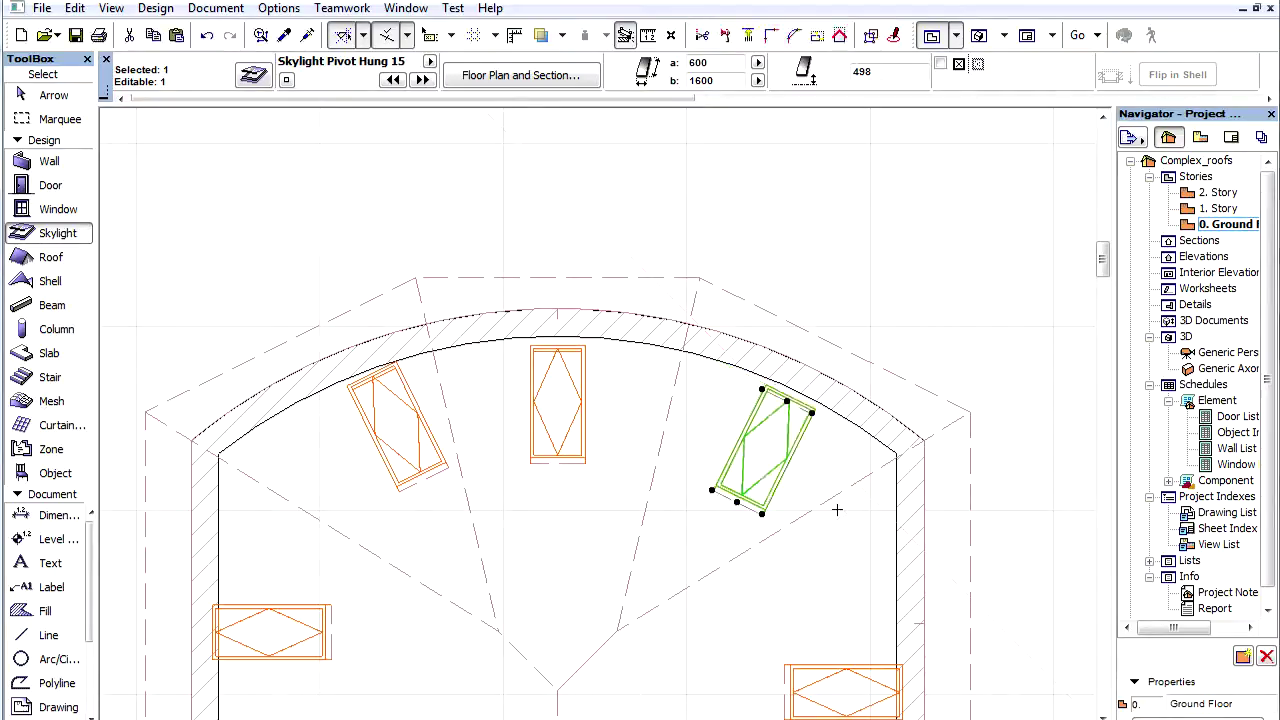
left_click(762, 389)
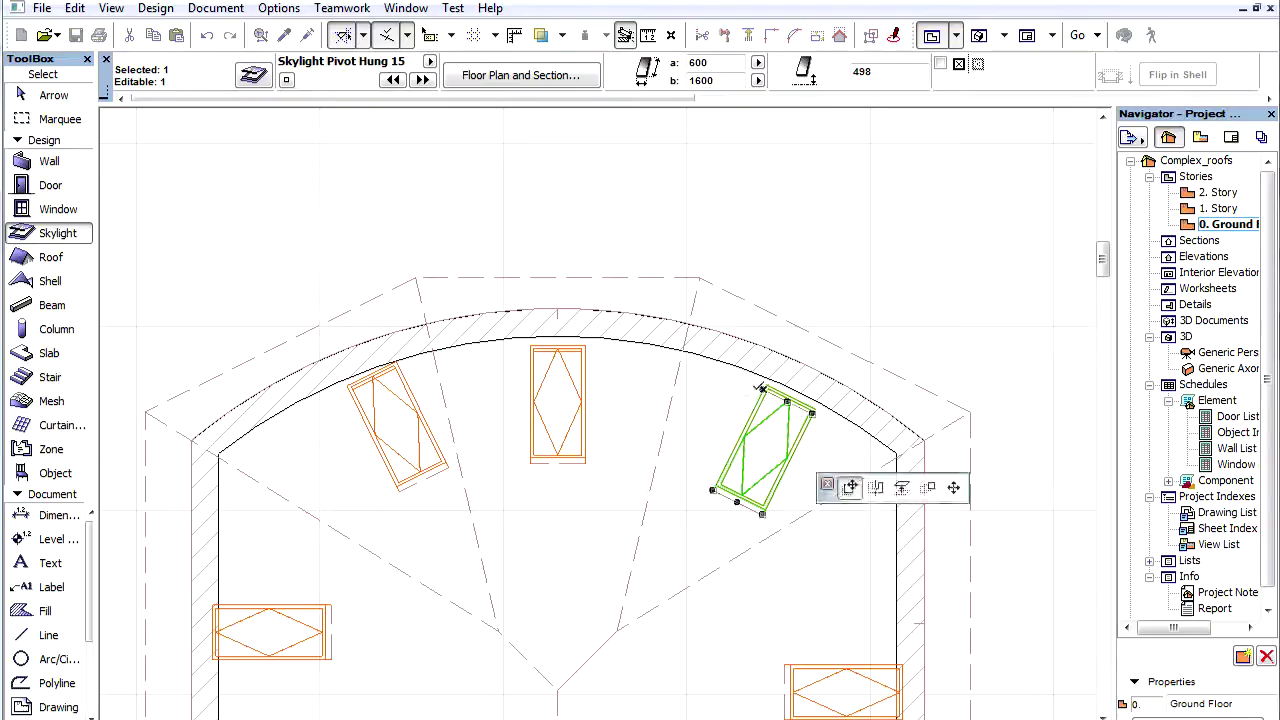
left_click(703, 410)
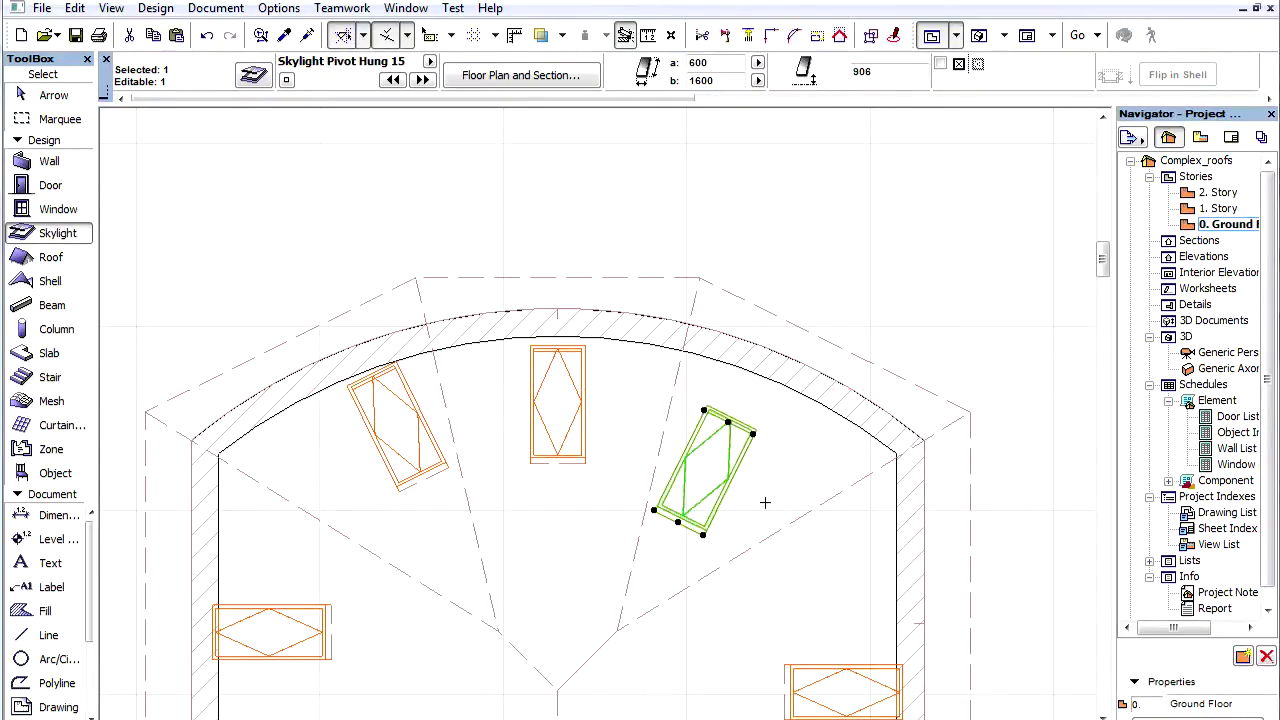
key("Escape")
left_click(826, 325, "shift")
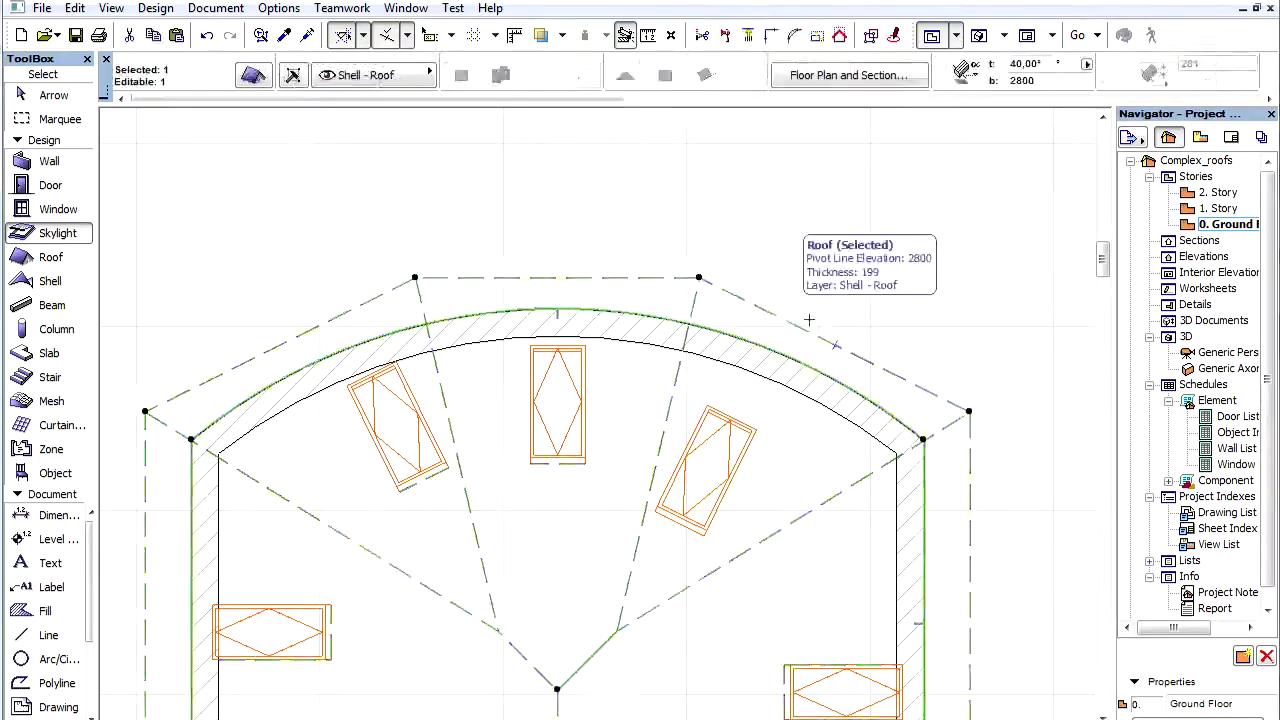
- Turn on Fit Skylights to Curve in the curved roof's settings
left_click(254, 75)
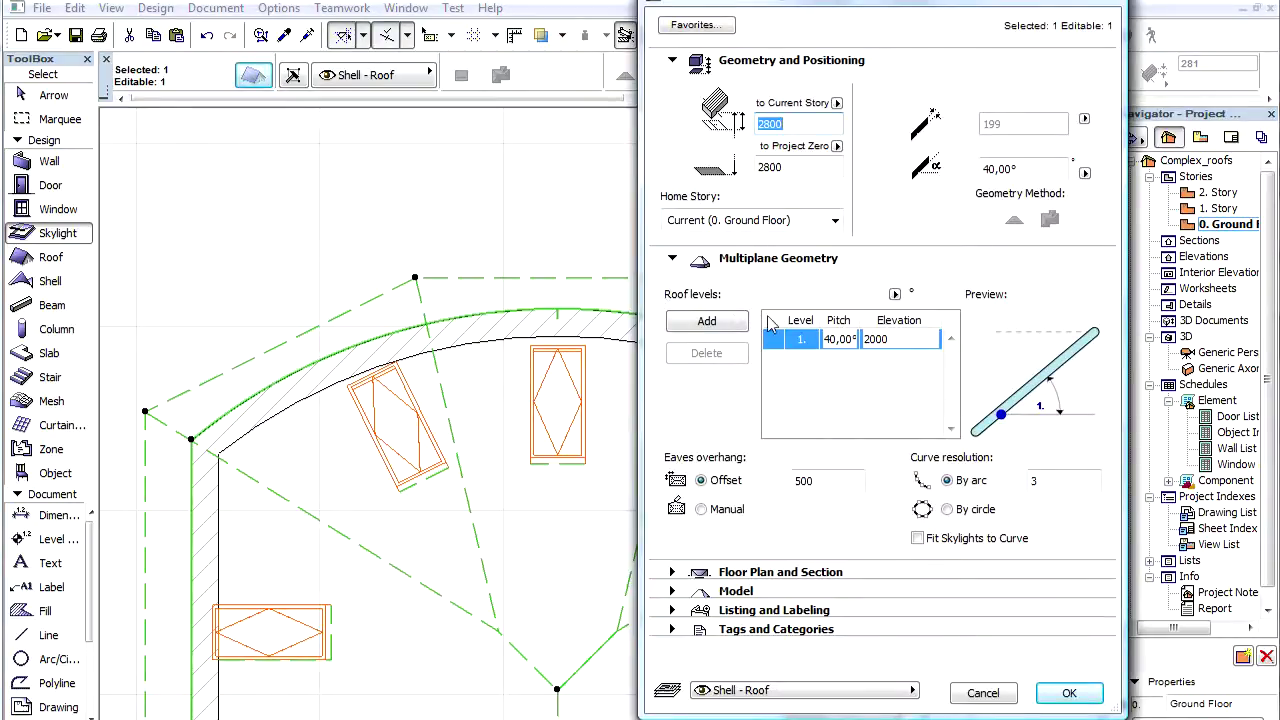
left_click(918, 538)
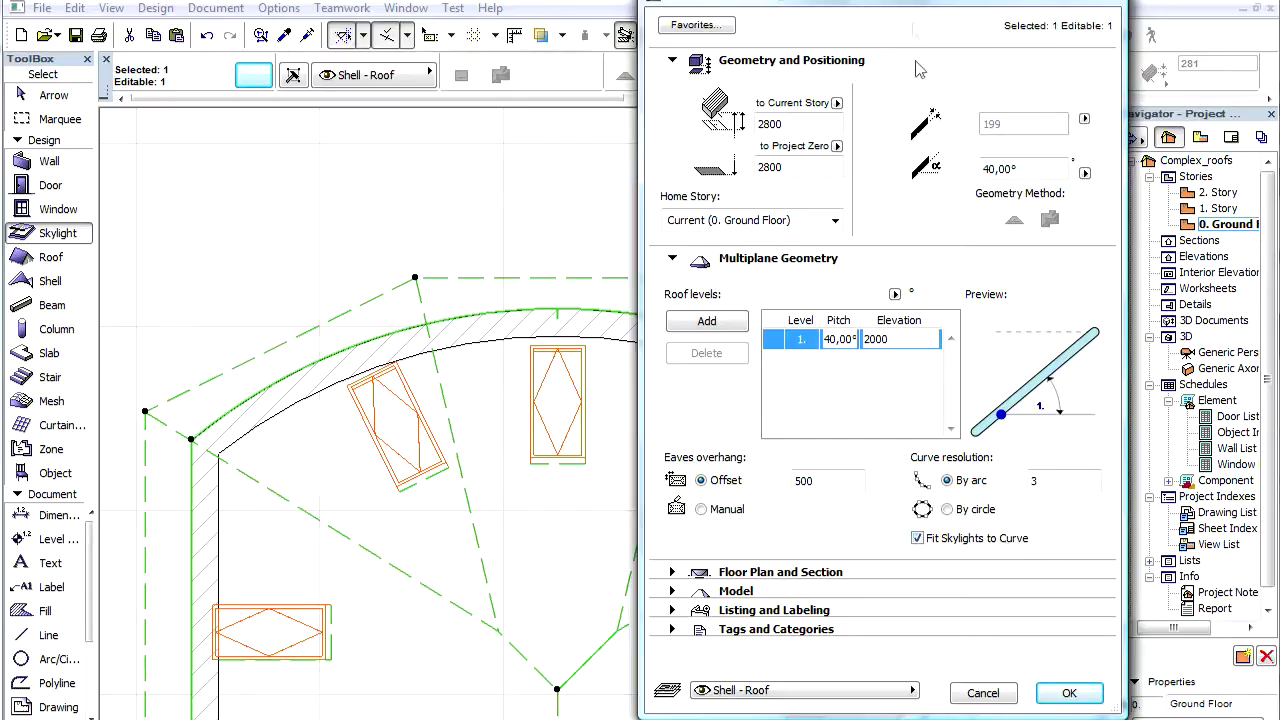
left_click_drag(919, 4, 1058, 7)
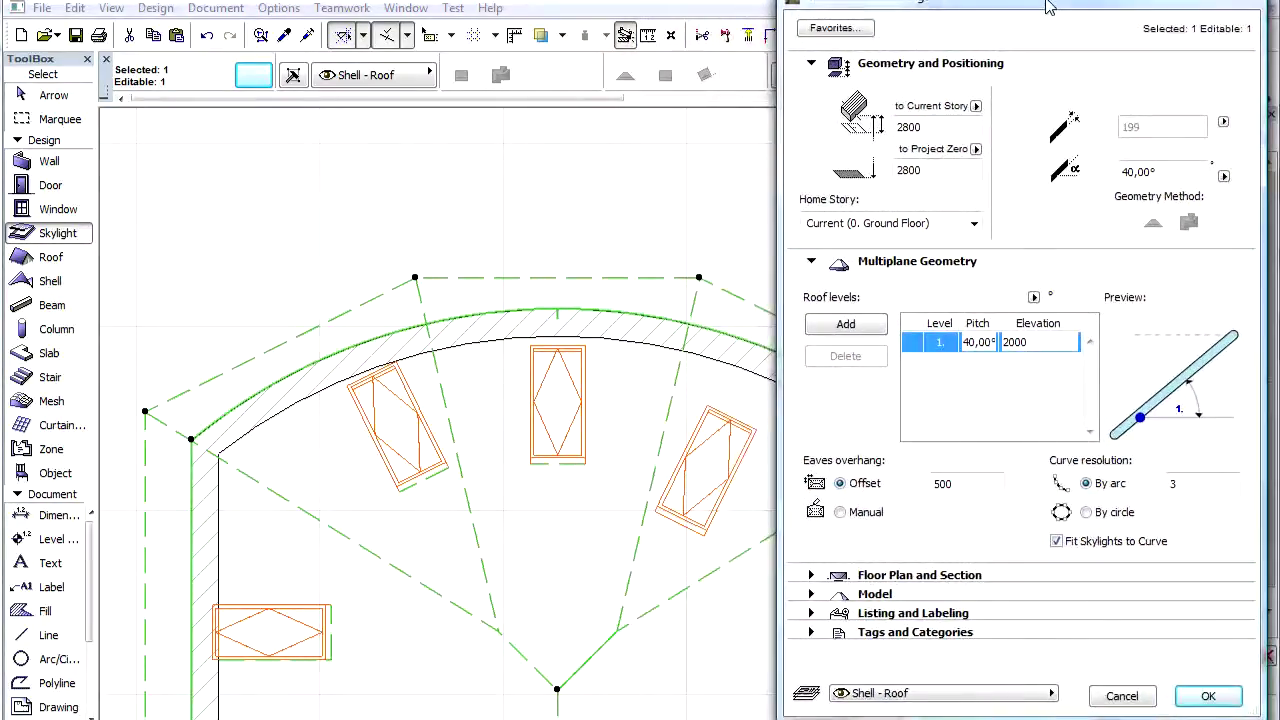
left_click(1208, 696)
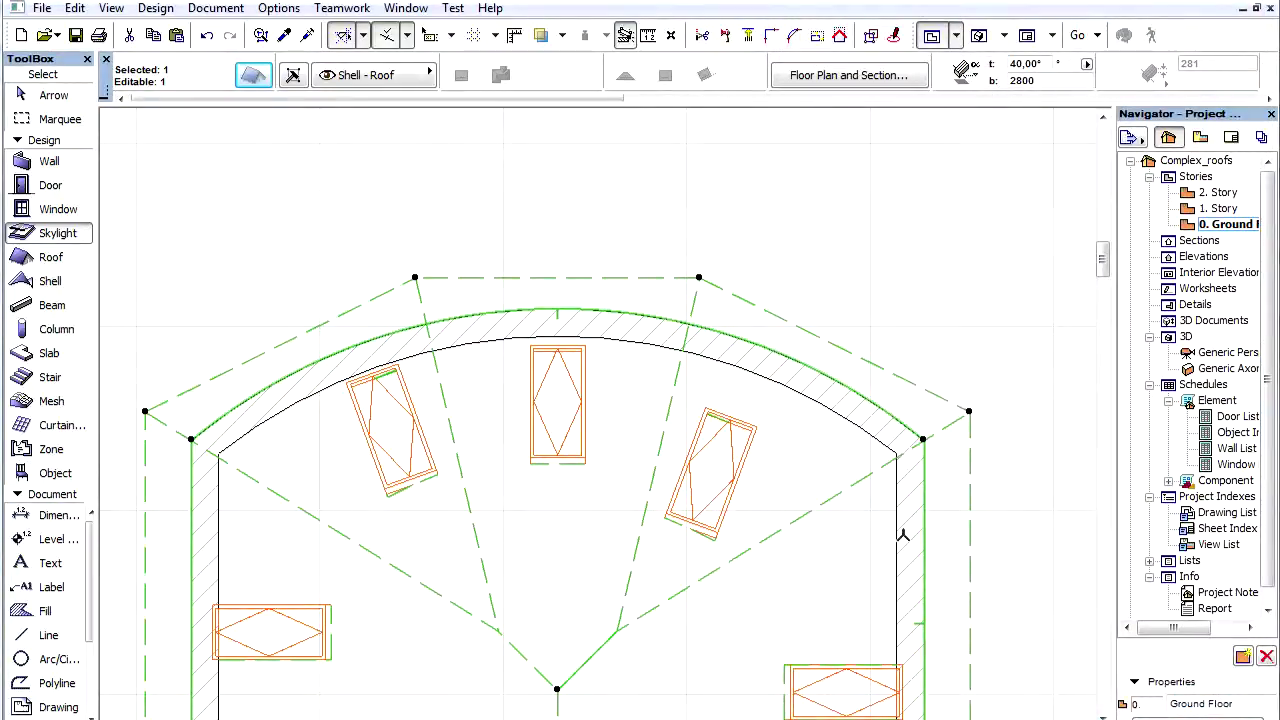
- Move the right skylight up against the curved roof edge and fit the whole plan in view
key("Escape")
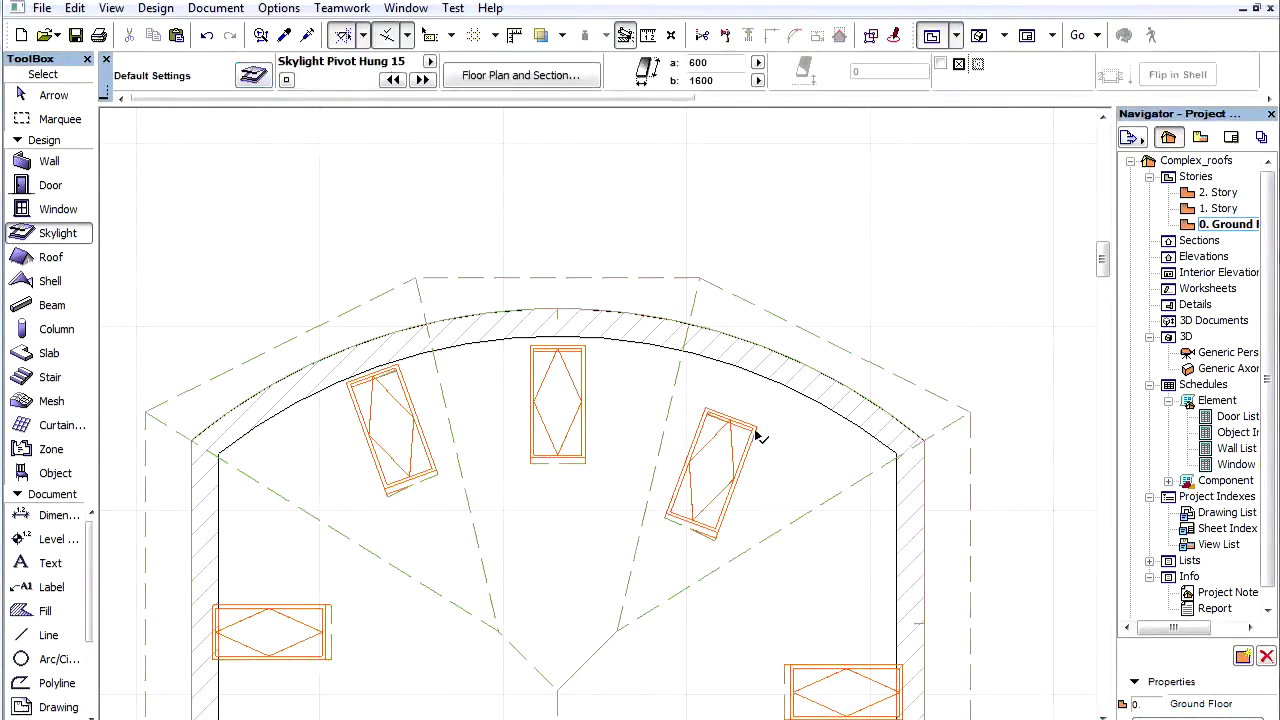
left_click(753, 432, "shift")
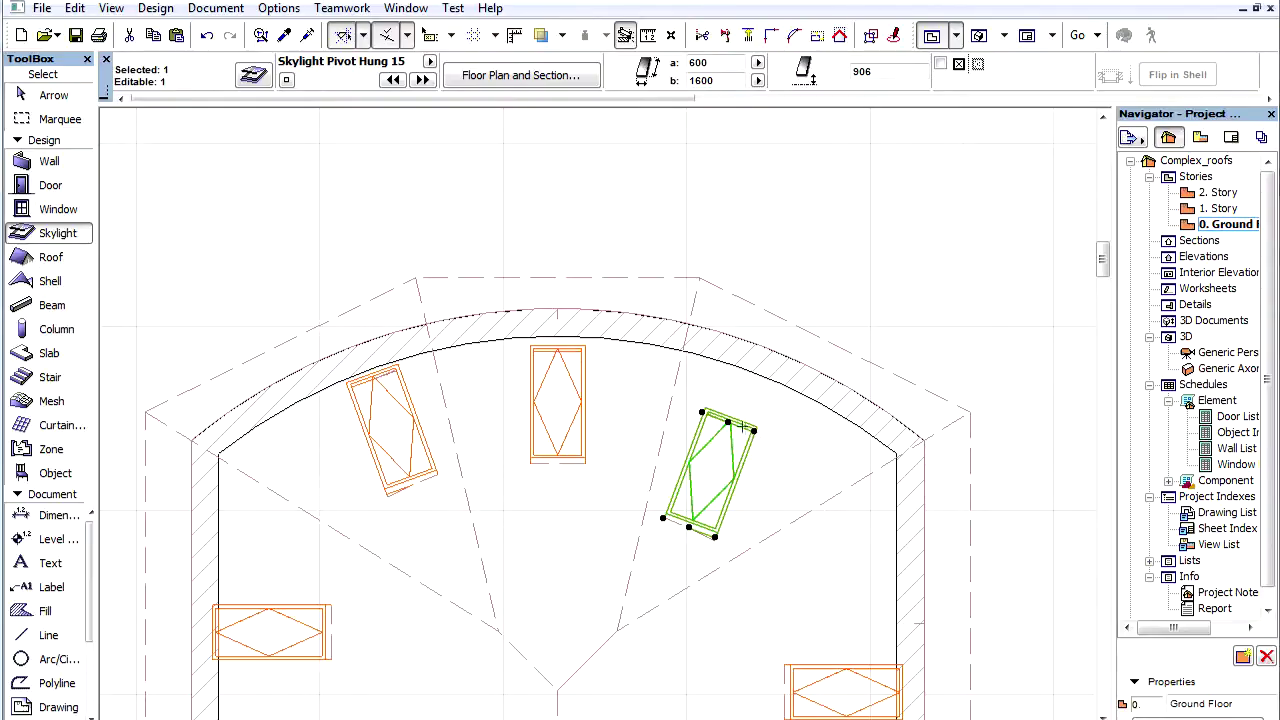
left_click(729, 421)
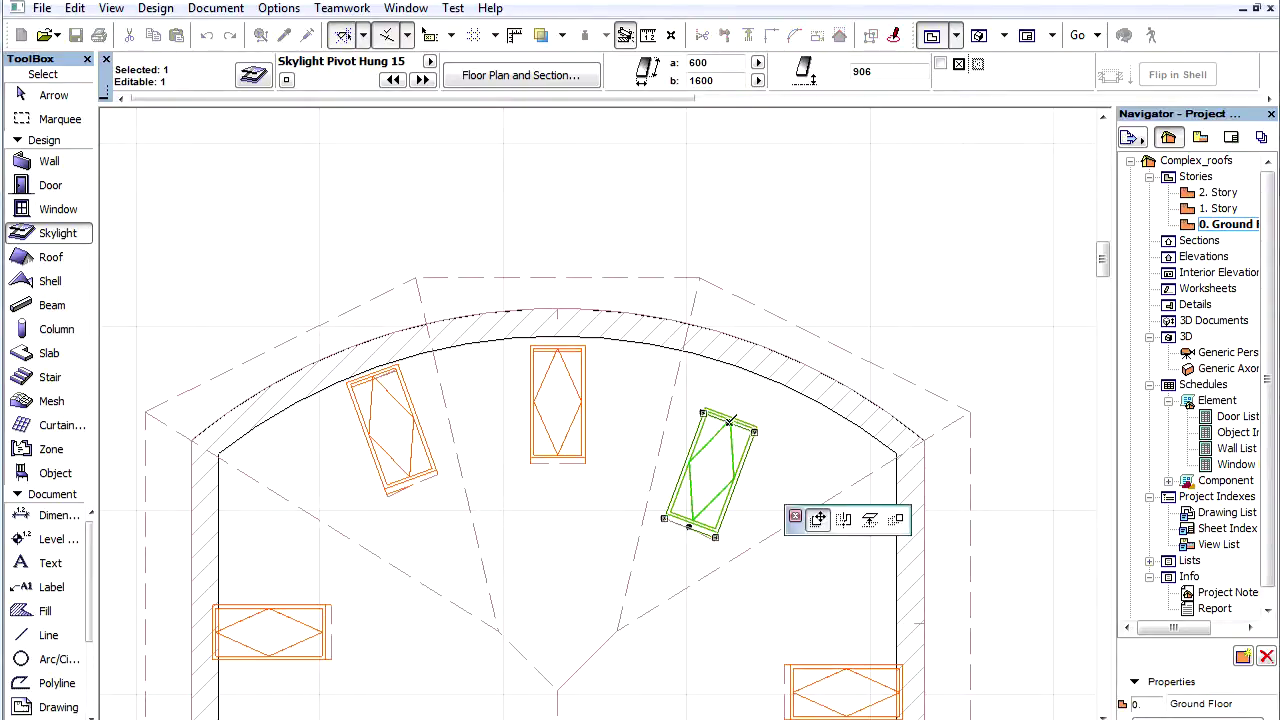
left_click(795, 413)
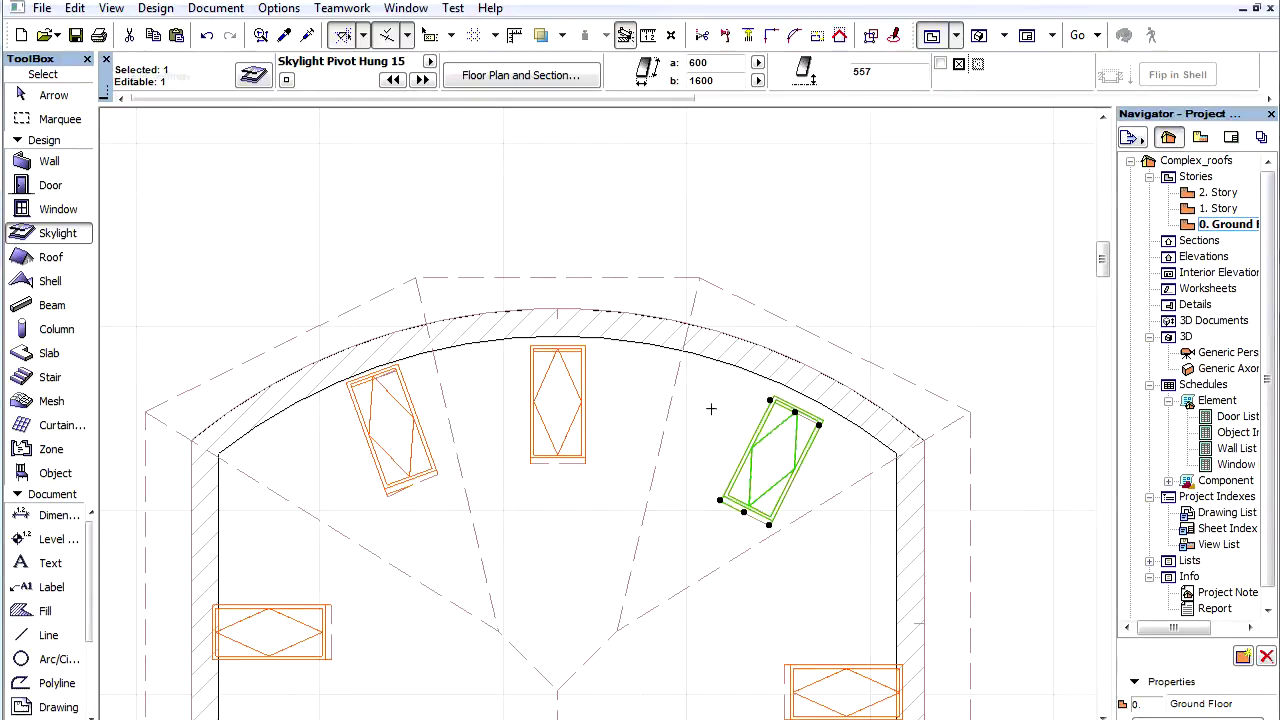
key("Escape")
key("ctrl+apostrophe")
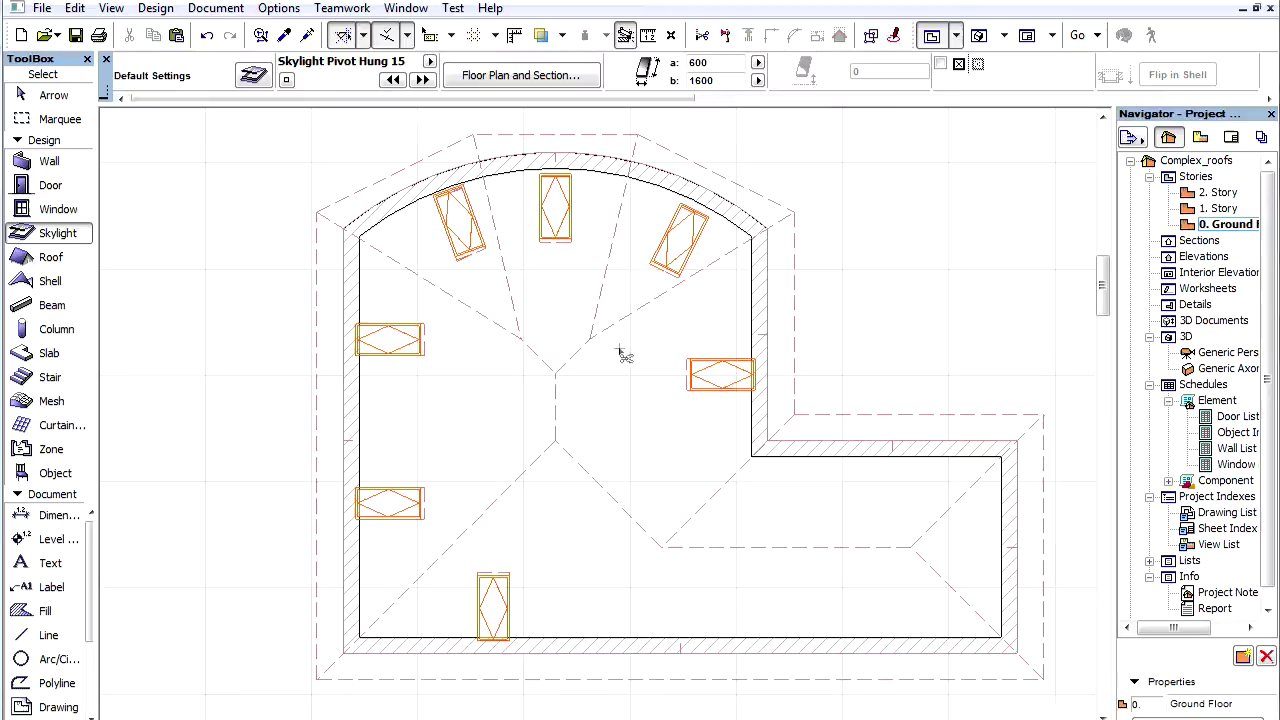
- Select all seven skylights and give them S Marker 15 dimension markers
key("ctrl+a")
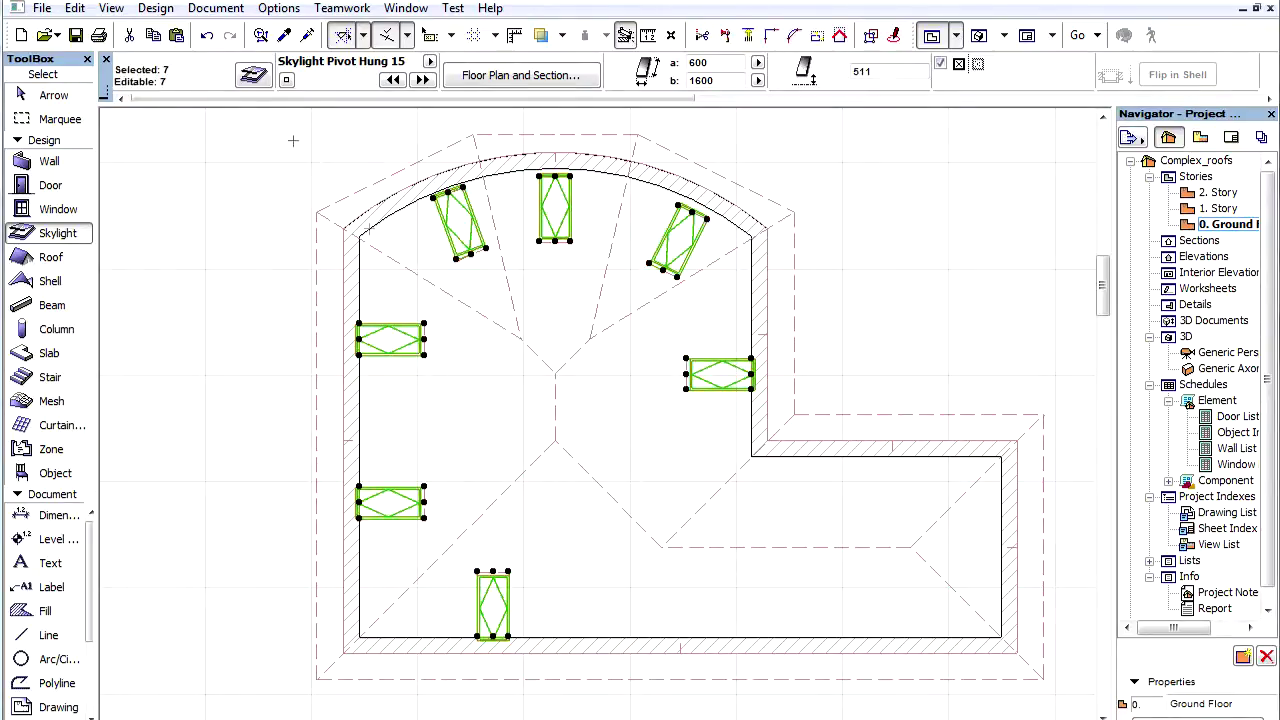
left_click(255, 77)
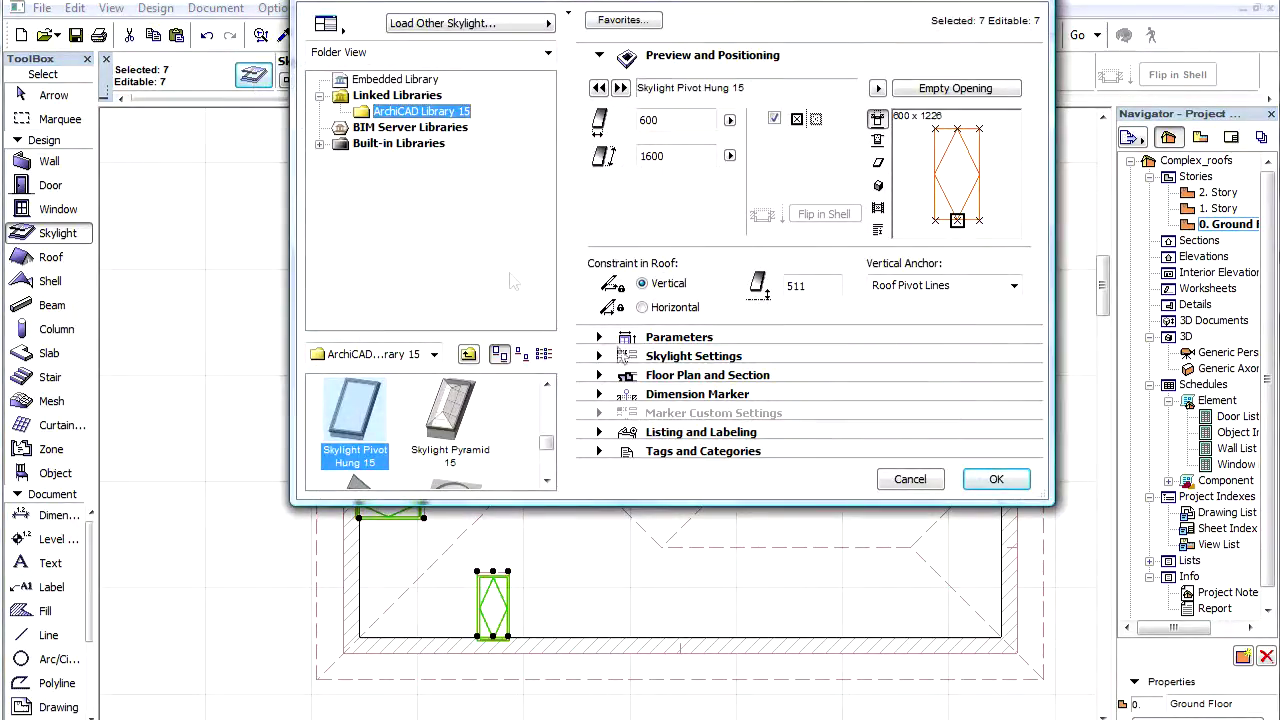
left_click(690, 394)
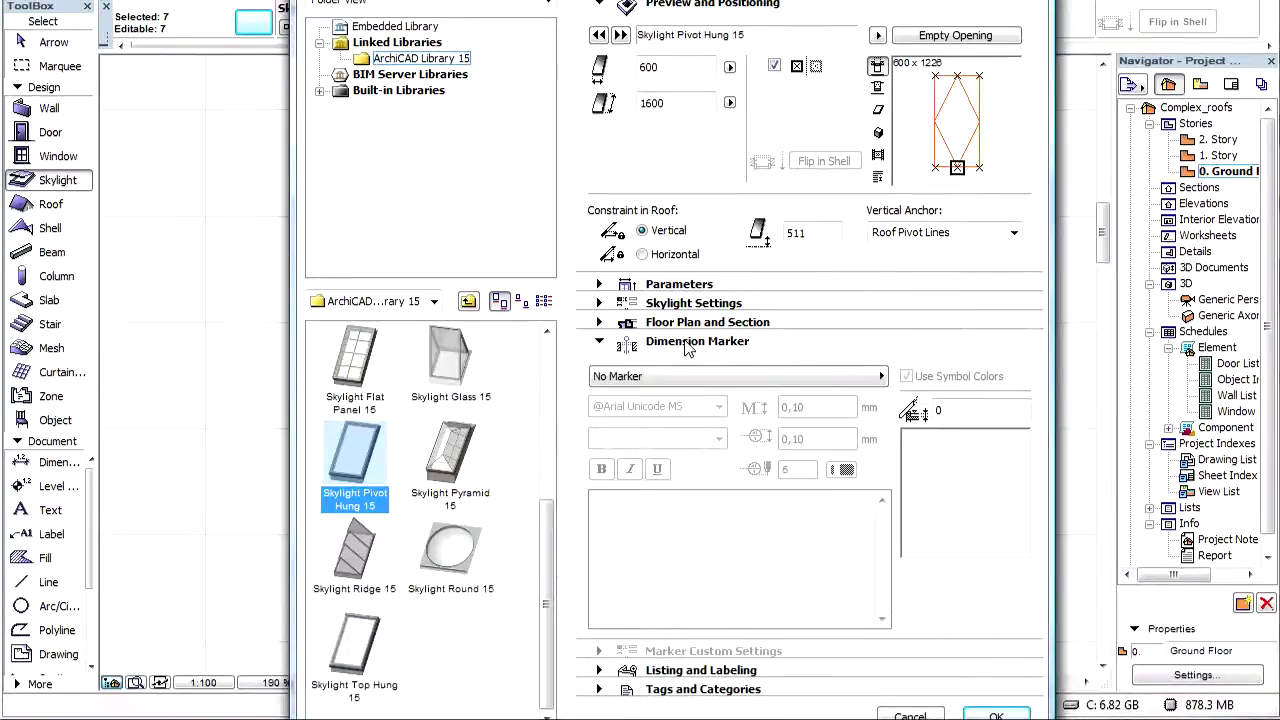
left_click(711, 364)
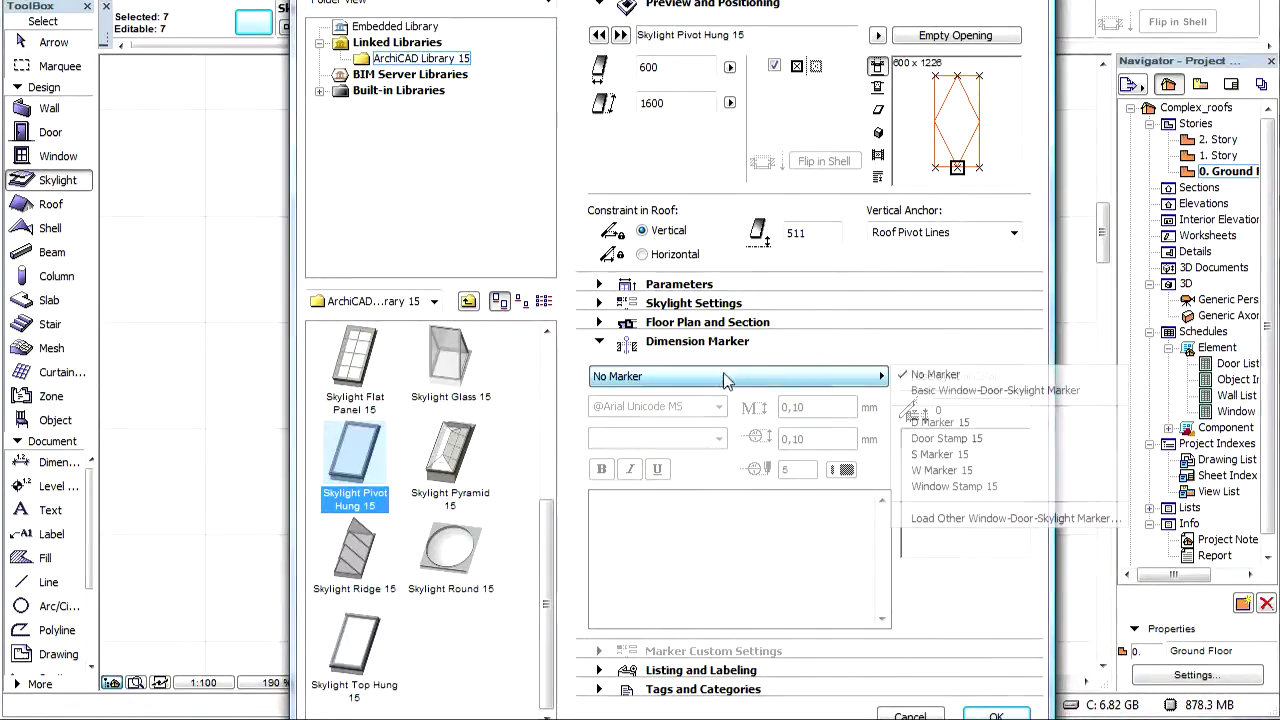
left_click(950, 456)
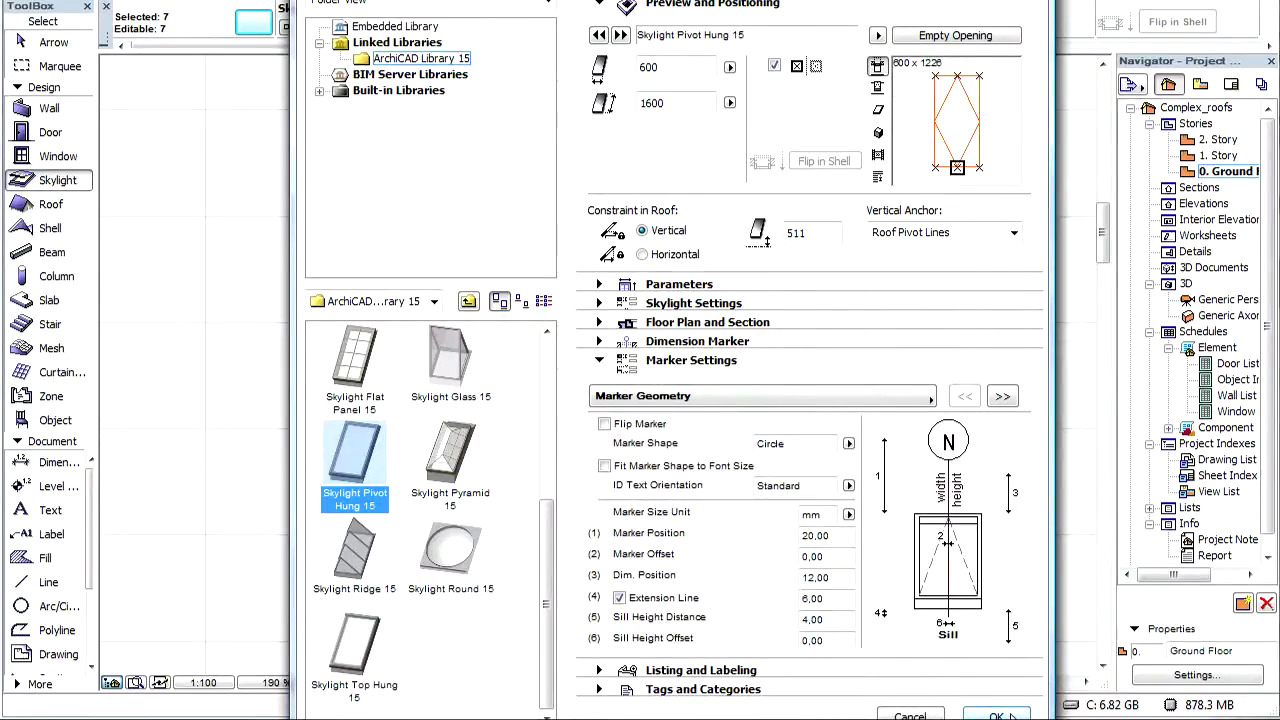
left_click(1010, 716)
key("Escape")
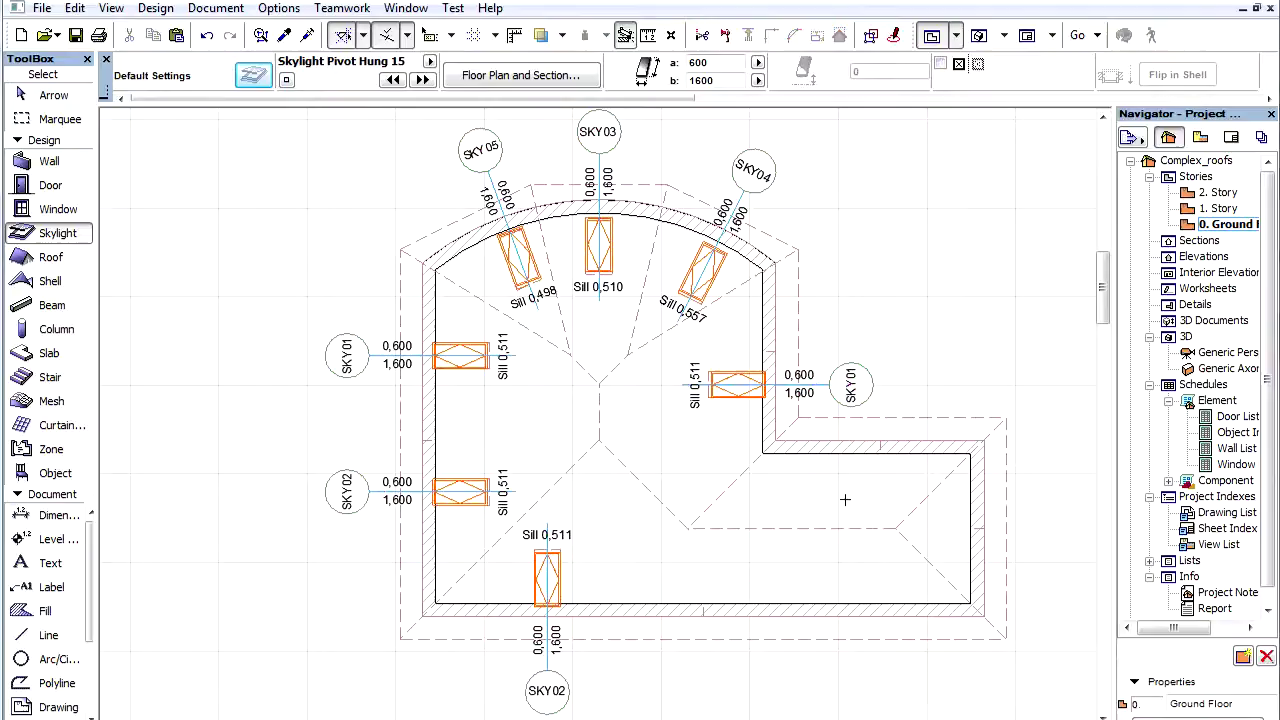
- In the 3D view, convert the right-slope skylight into an Empty Opening
key("F3")
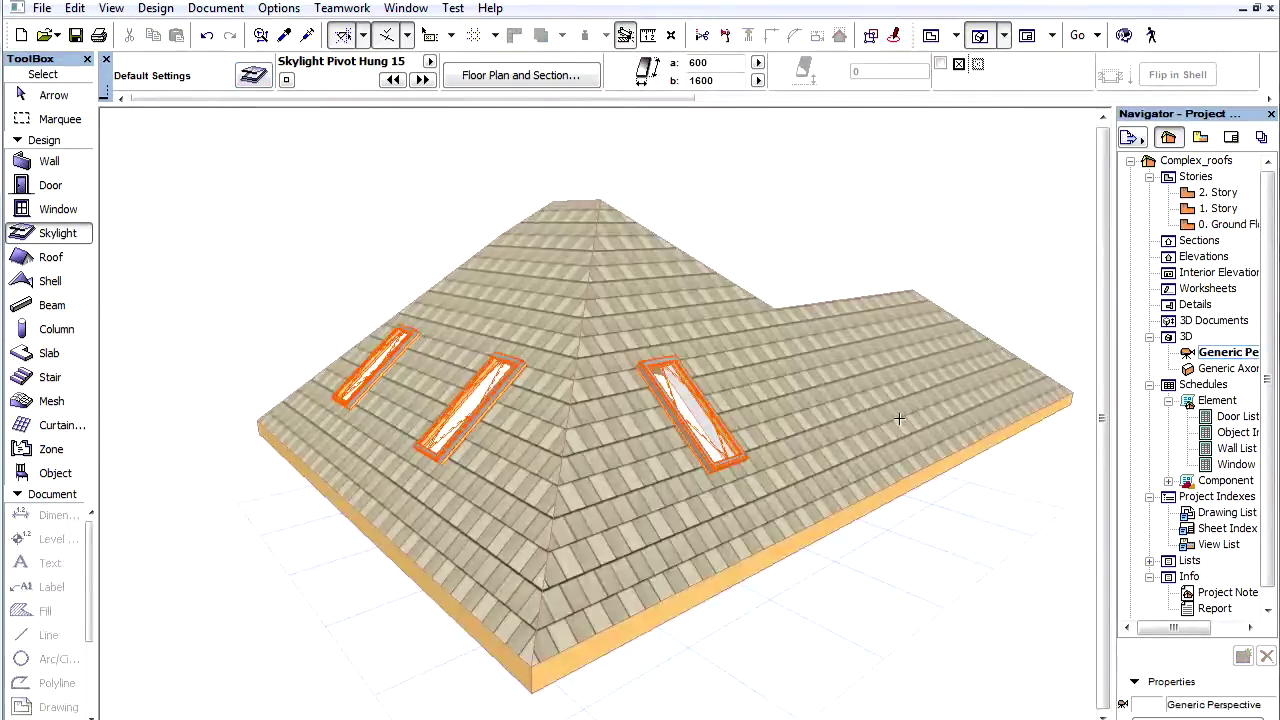
left_click(760, 468)
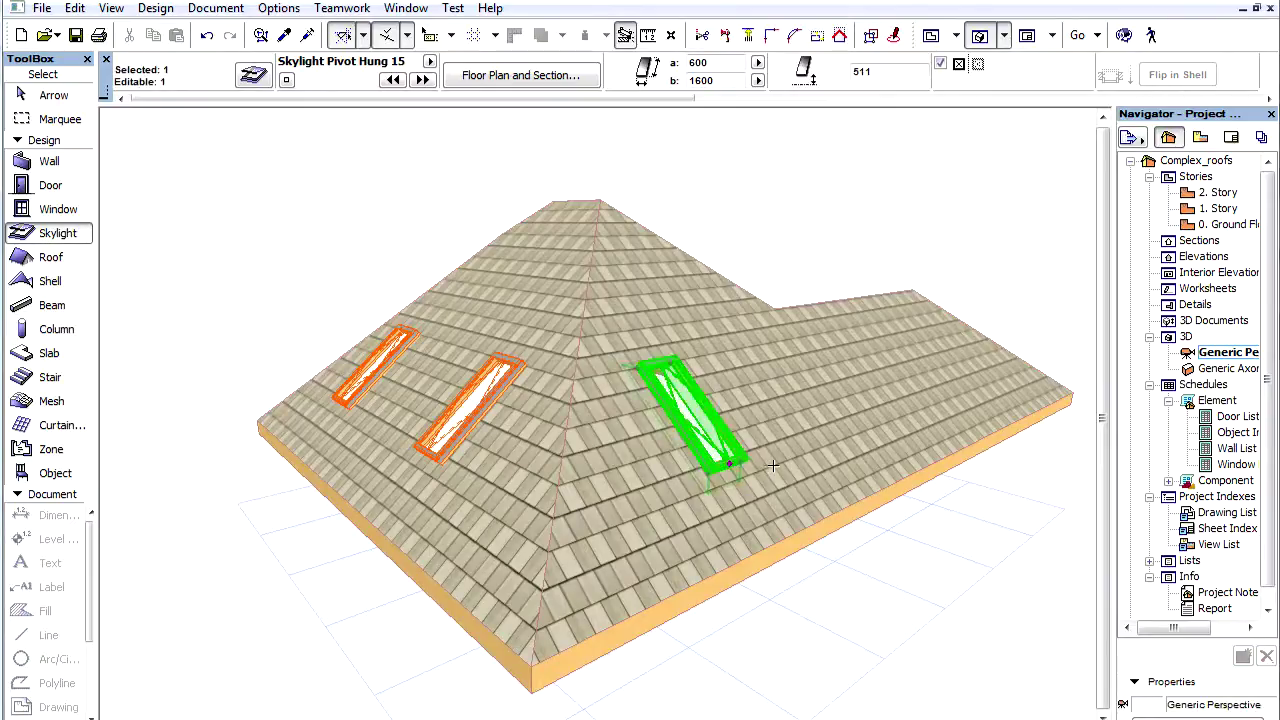
left_click(255, 77)
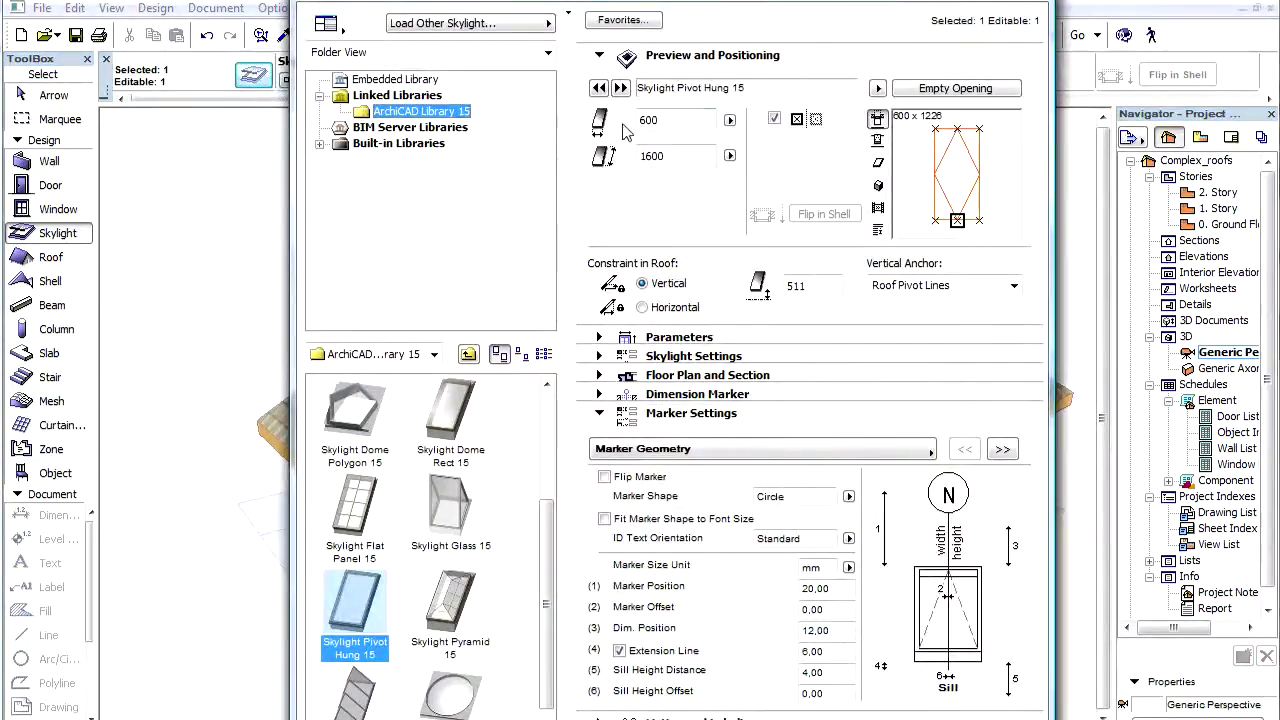
left_click(942, 90)
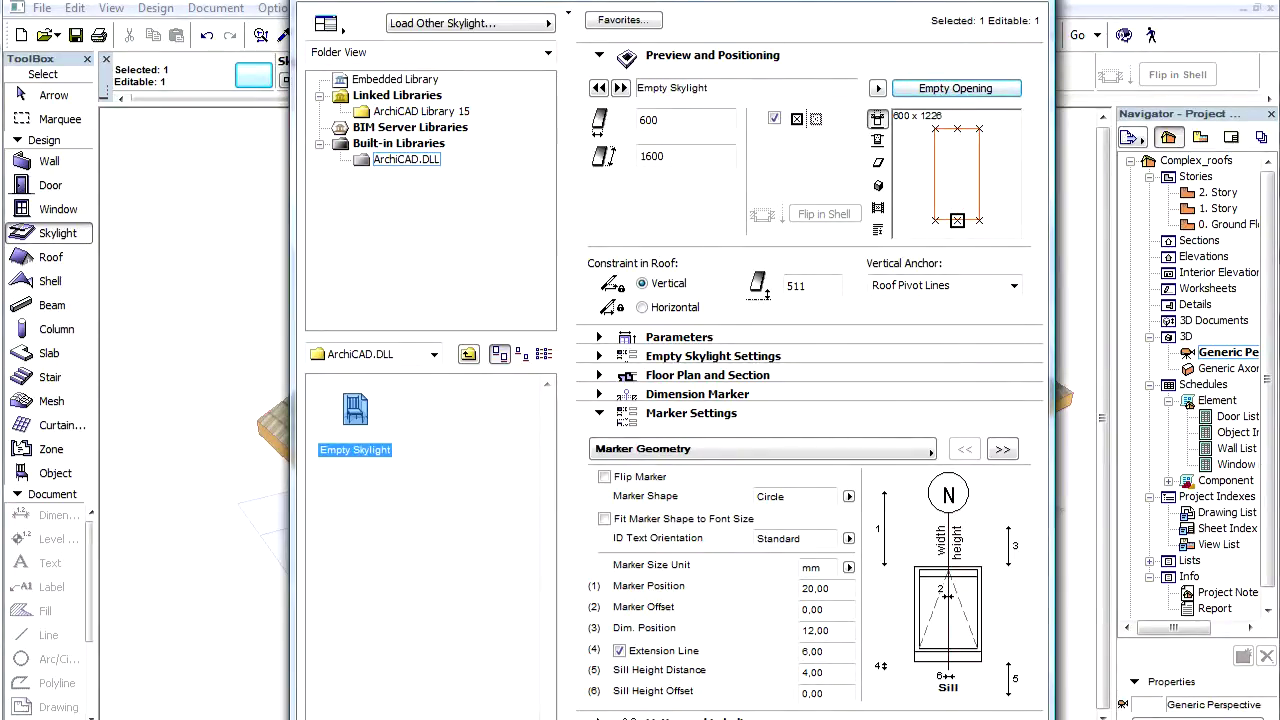
key("Return")
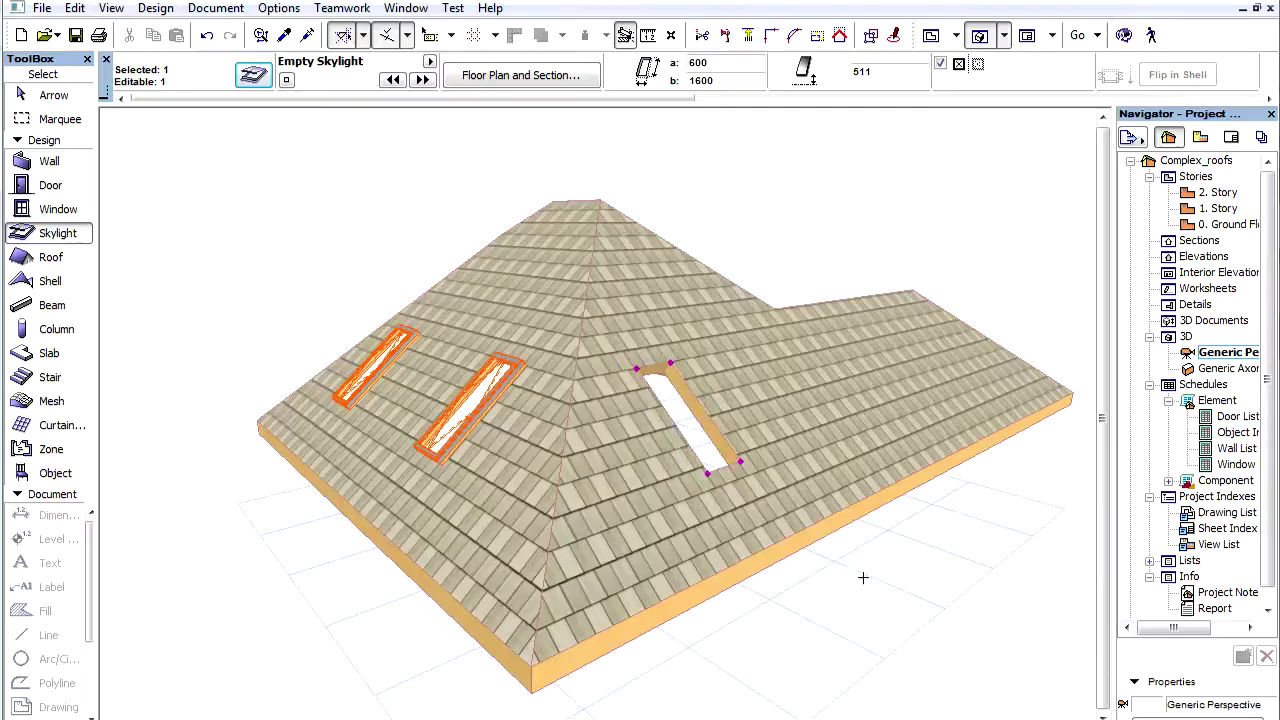
left_click(790, 270)
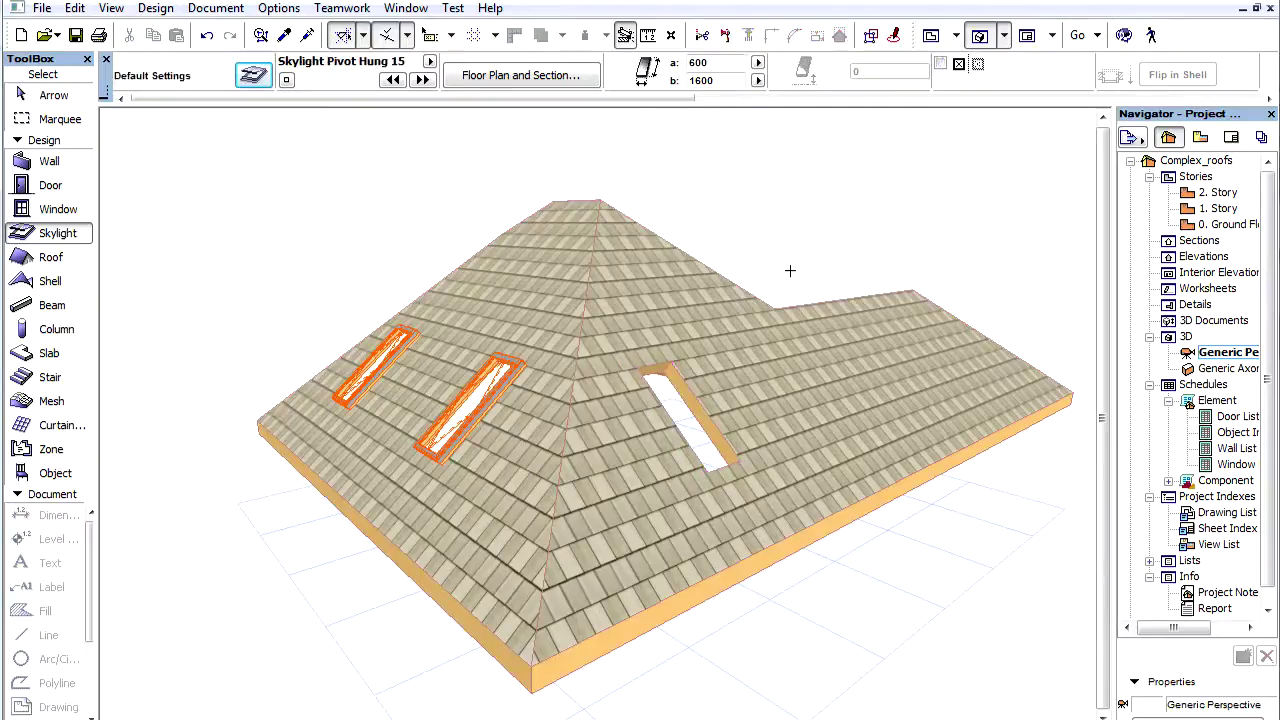